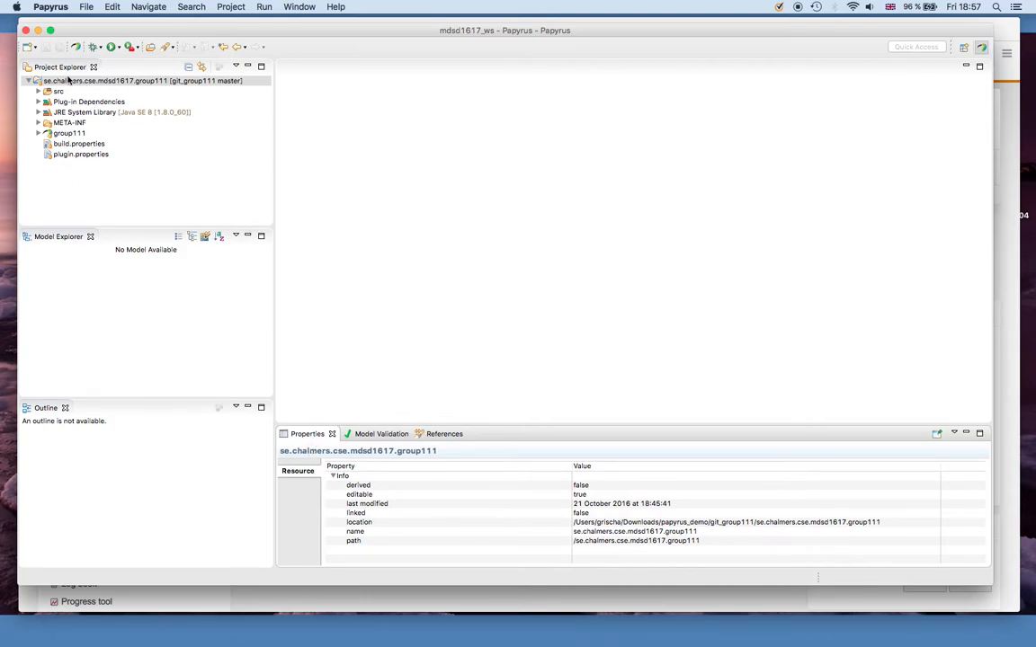
# Open the group111 model from the se.chalmers.cse.mdsd1617.group111 project
pyautogui.click(41, 81)
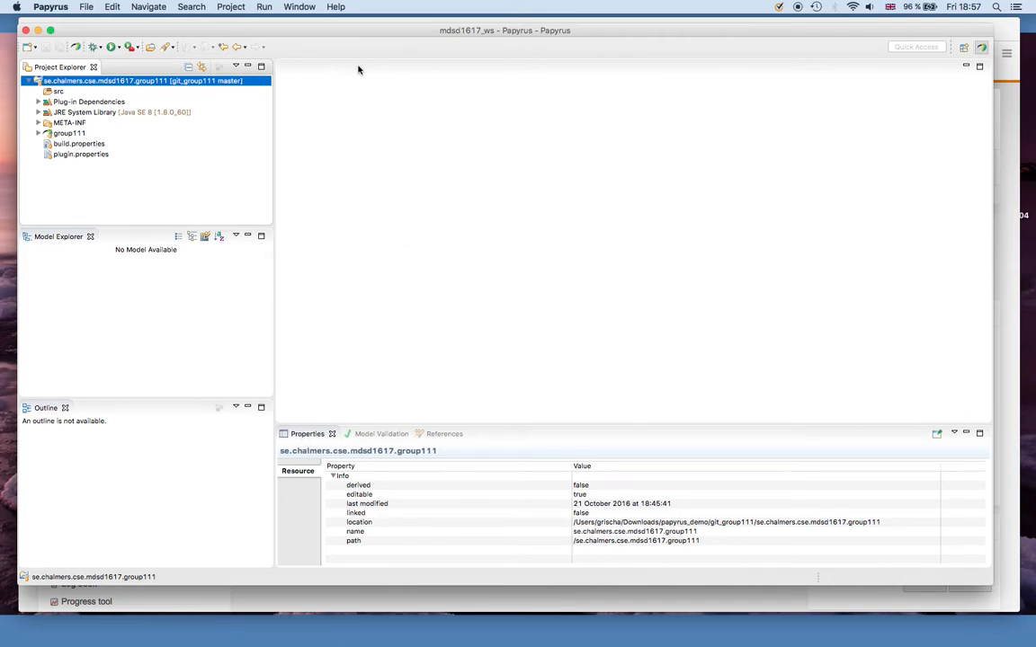
pyautogui.doubleClick(64, 132)
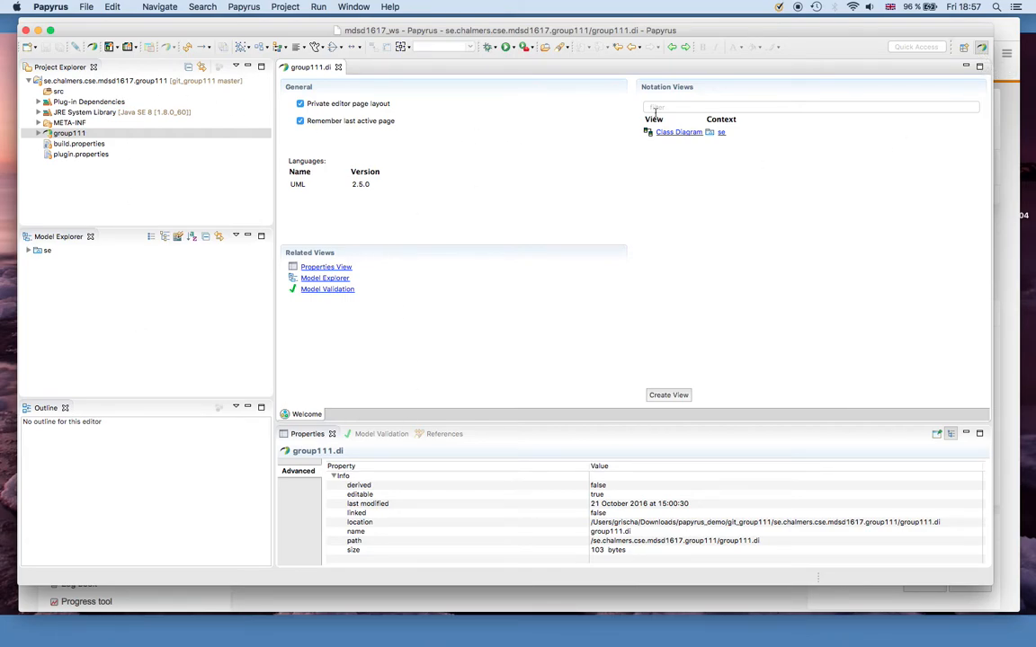
# Open the Java perspective
pyautogui.click(962, 50)
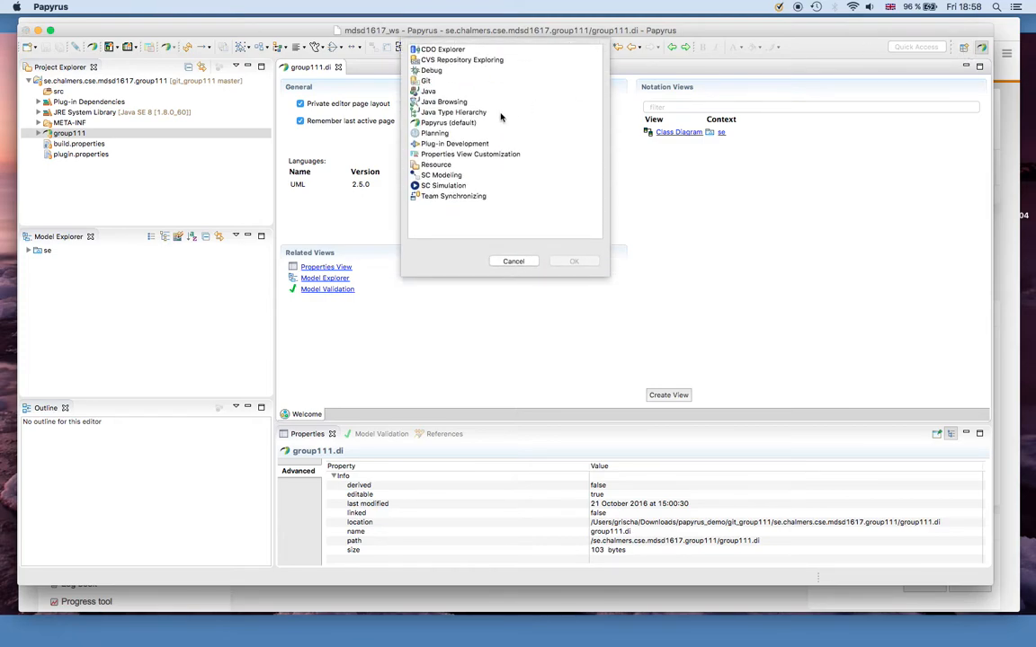
pyautogui.click(421, 93)
pyautogui.doubleClick(421, 93)
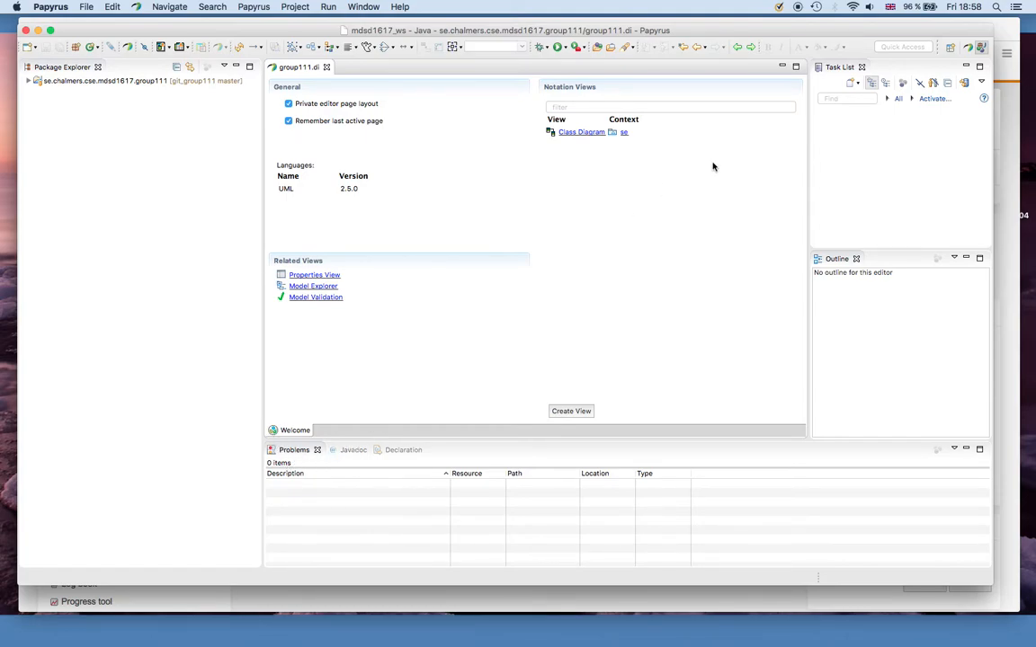
# Open the SC Modeling perspective
pyautogui.click(952, 49)
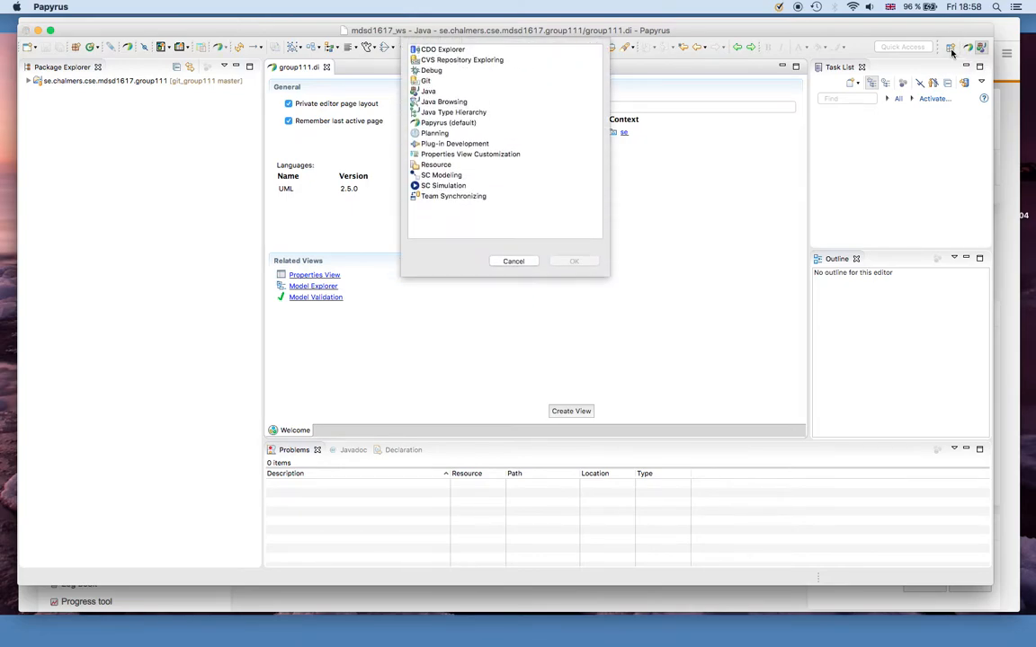
pyautogui.click(441, 176)
pyautogui.click(450, 186)
pyautogui.click(442, 175)
pyautogui.click(569, 262)
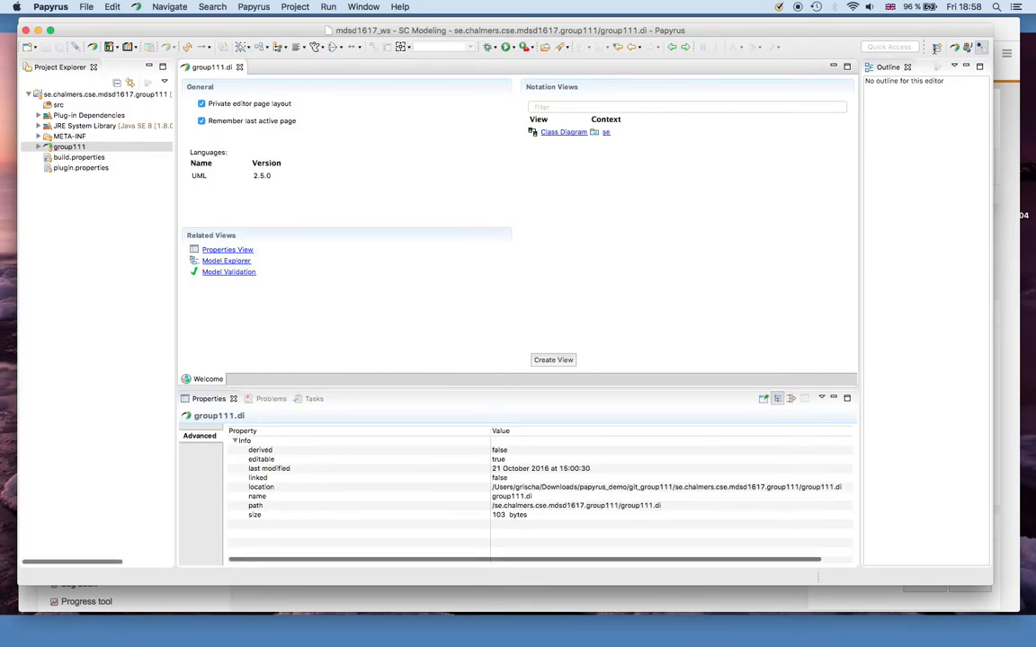
# Open the SC Simulation perspective and return to the Papyrus perspective
pyautogui.click(935, 46)
pyautogui.click(478, 186)
pyautogui.doubleClick(509, 185)
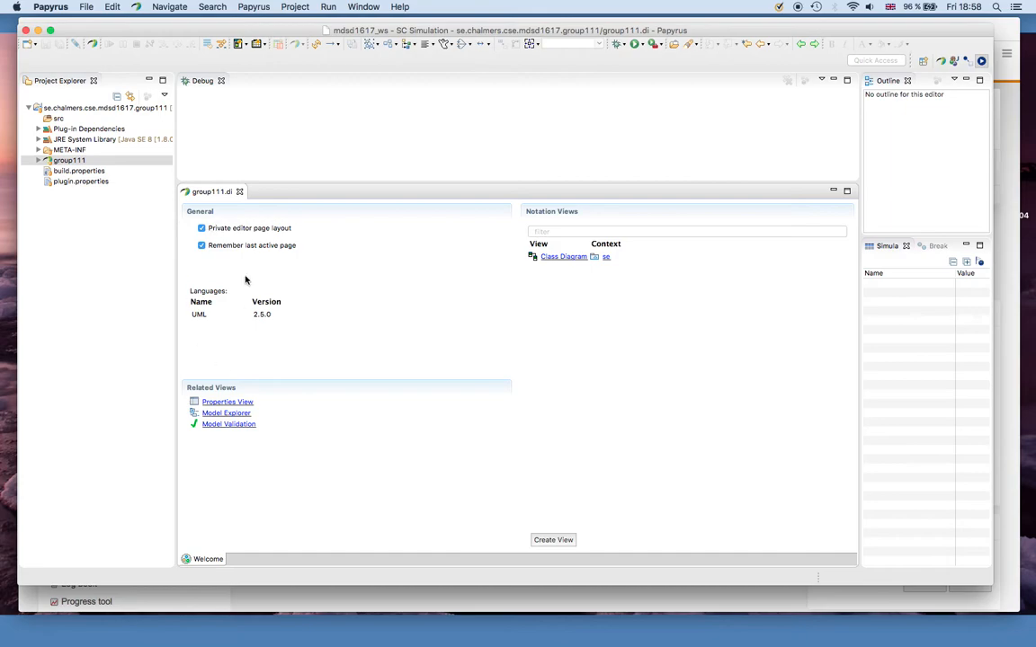
pyautogui.click(942, 62)
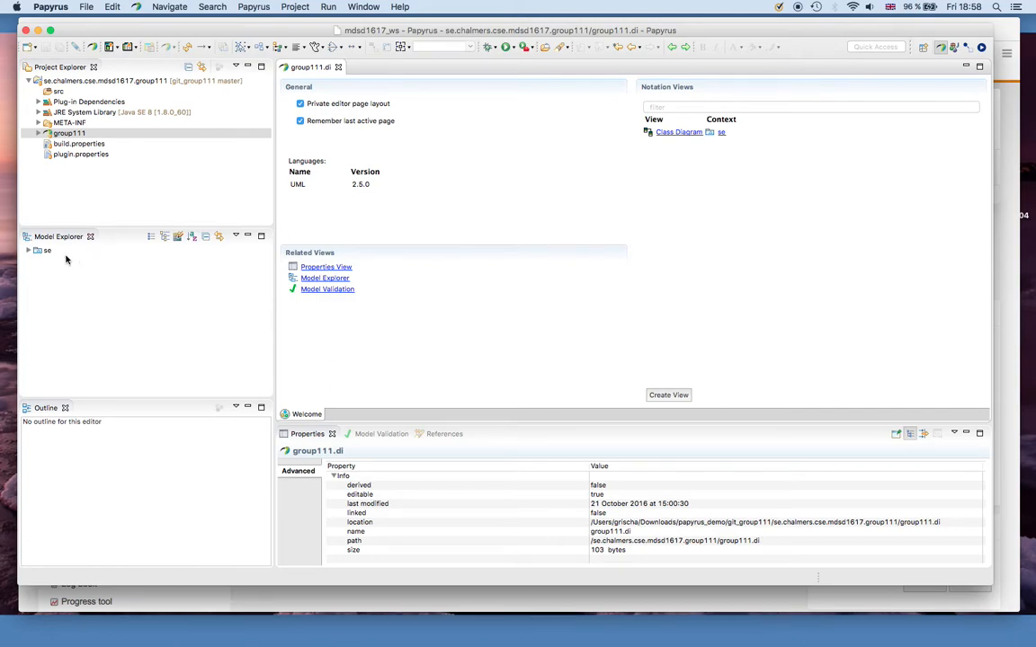
# Expand the model tree from the se root through chalmers, cse and mdsd1617 down to the contents of group111
pyautogui.click(38, 253)
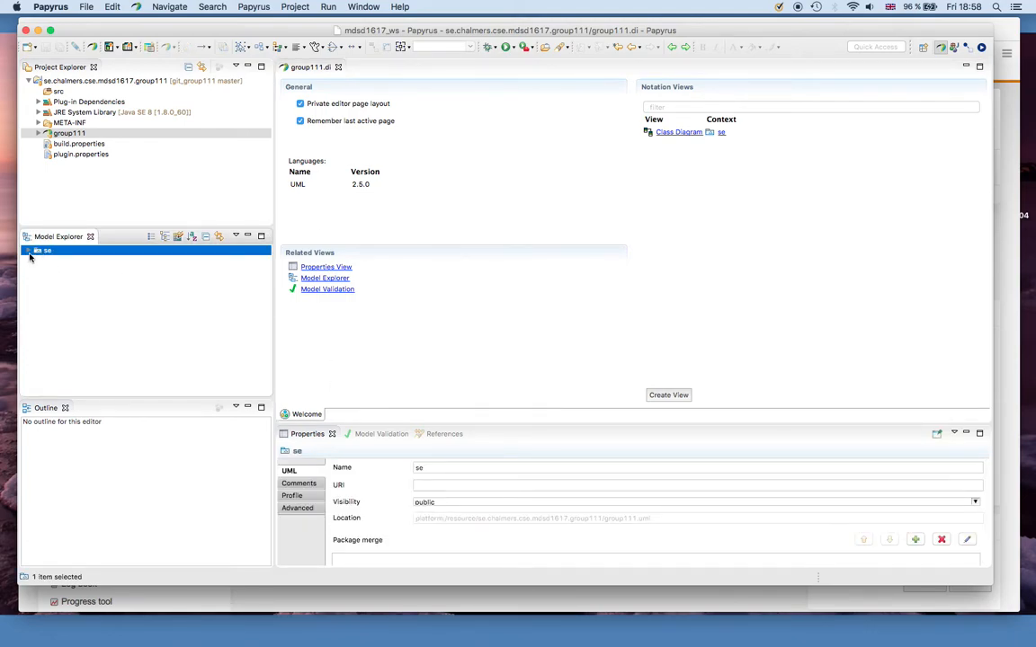
pyautogui.click(28, 251)
pyautogui.click(38, 261)
pyautogui.click(48, 271)
pyautogui.click(58, 282)
pyautogui.click(68, 292)
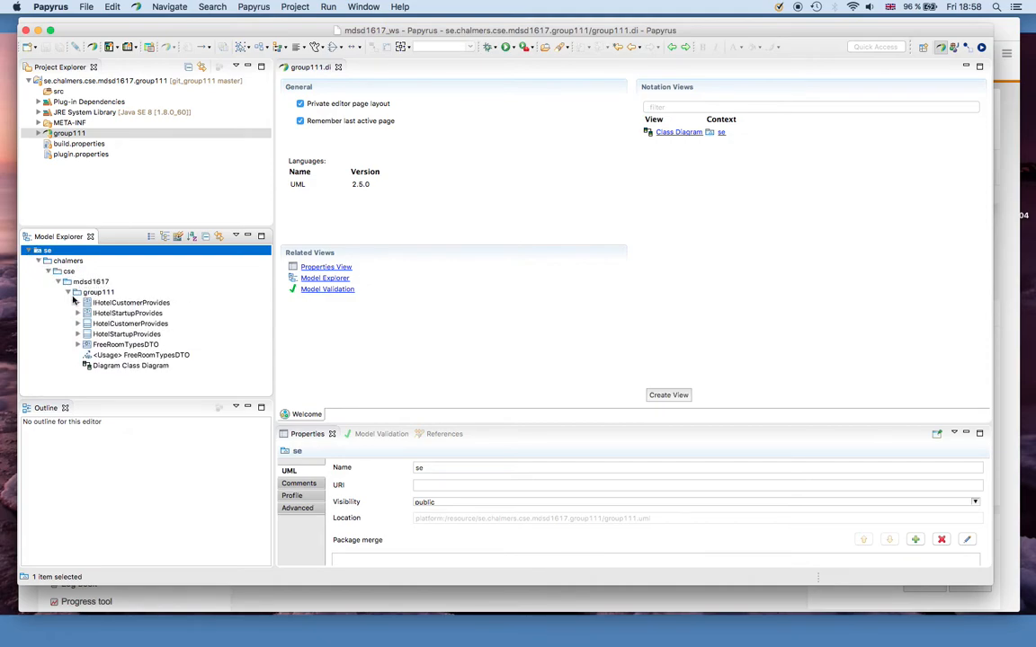
# Examine the class diagram entry and the nested packages between se and group111 in the model tree
pyautogui.click(113, 328)
pyautogui.click(102, 365)
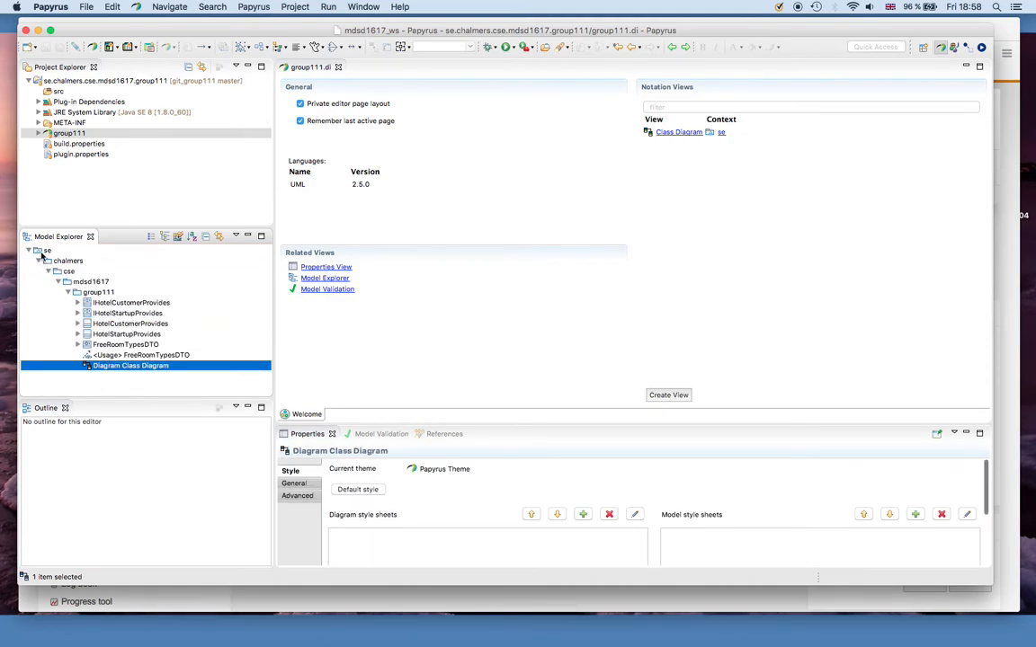
pyautogui.click(70, 261)
pyautogui.click(68, 272)
pyautogui.click(90, 282)
pyautogui.click(101, 292)
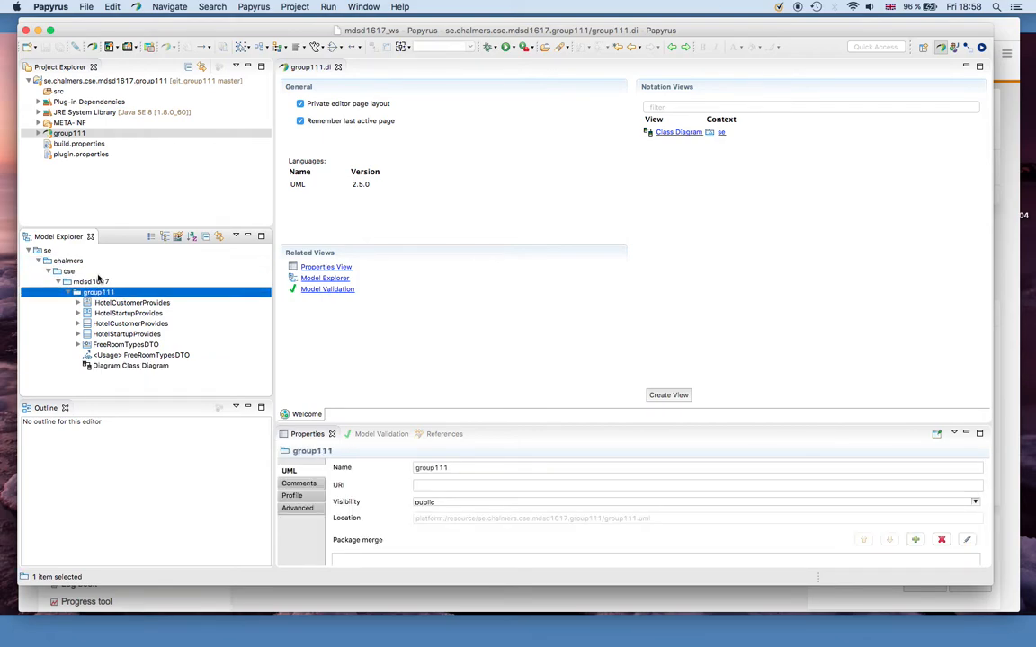
pyautogui.click(42, 251)
pyautogui.click(63, 261)
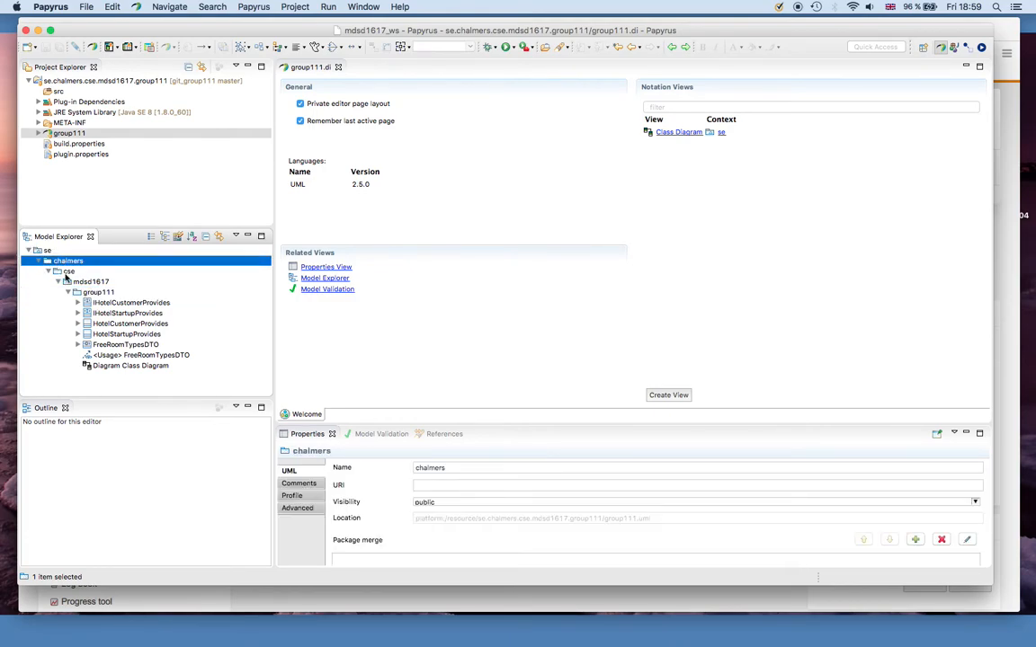
pyautogui.click(68, 271)
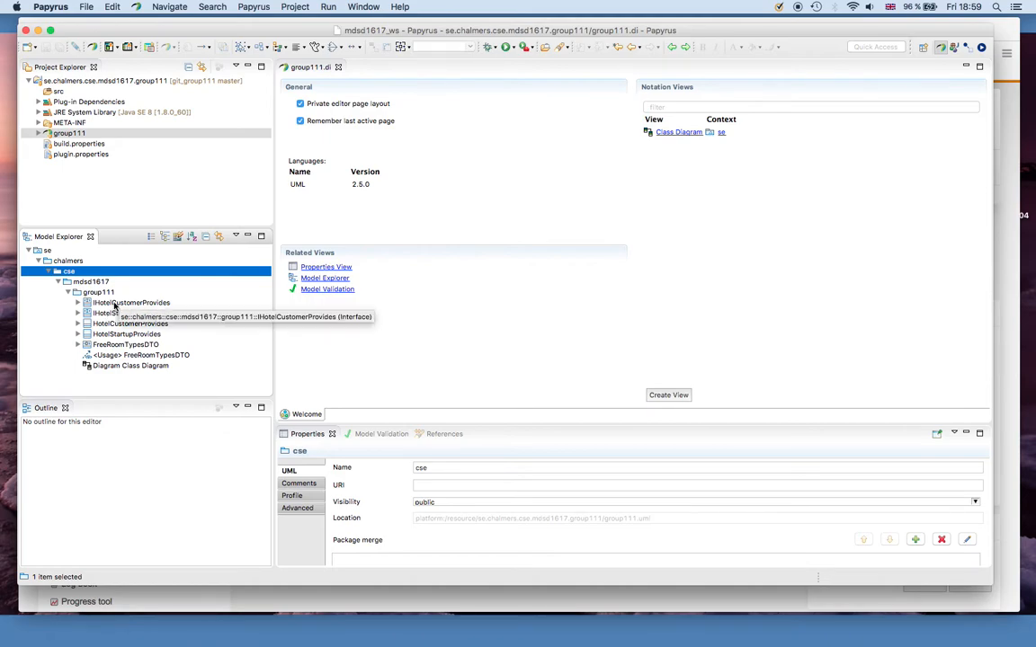
# Move the HotelStartupProvides class into the mdsd1617 package and back into group111
pyautogui.moveTo(113, 335); pyautogui.dragTo(89, 282)
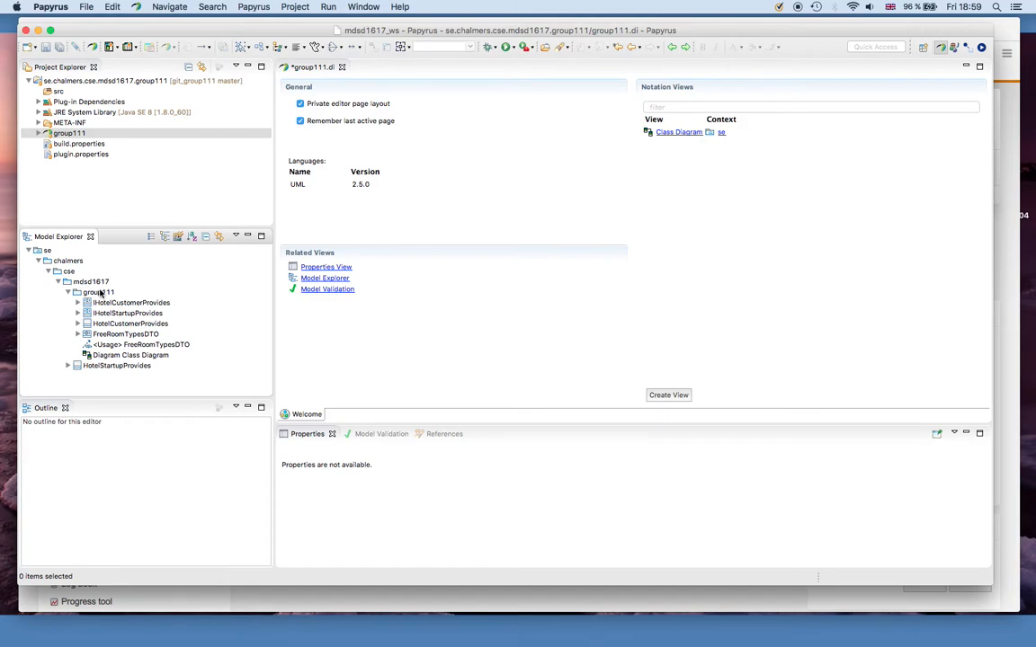
pyautogui.click(106, 366)
pyautogui.moveTo(106, 367); pyautogui.dragTo(95, 299)
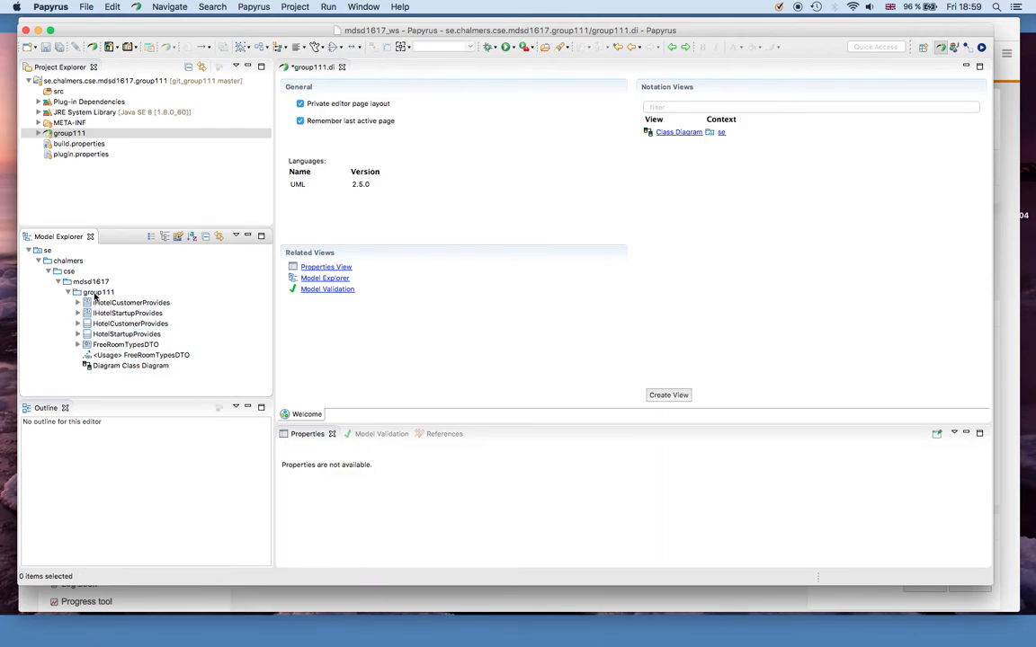
# Examine the interfaces, classes and data type contained in the group111 package
pyautogui.click(96, 295)
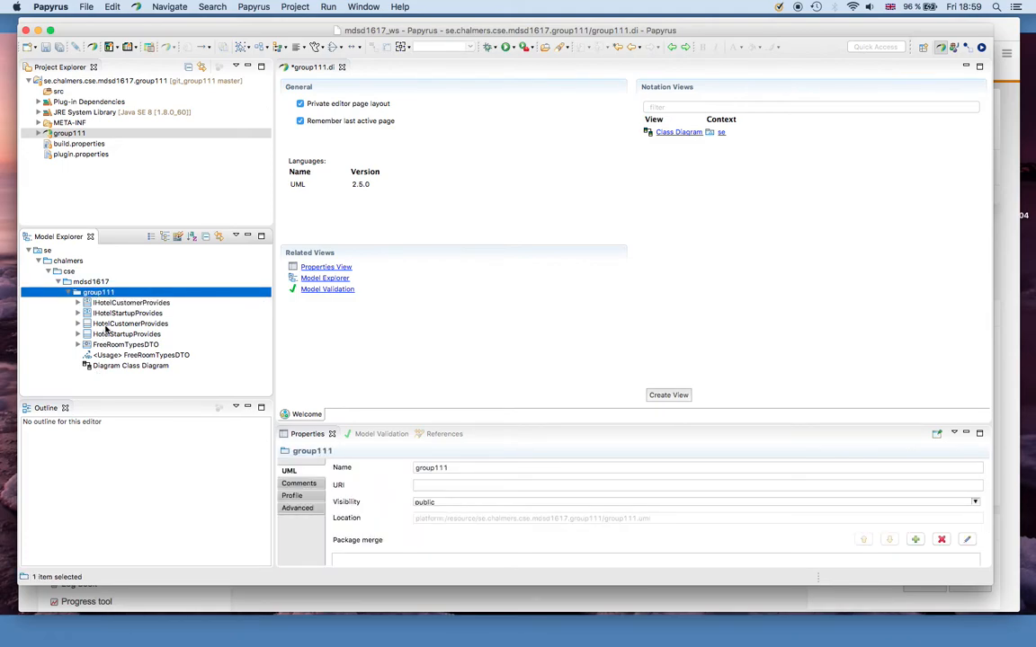
pyautogui.click(90, 324)
pyautogui.click(89, 336)
pyautogui.click(89, 314)
pyautogui.click(90, 303)
pyautogui.click(87, 344)
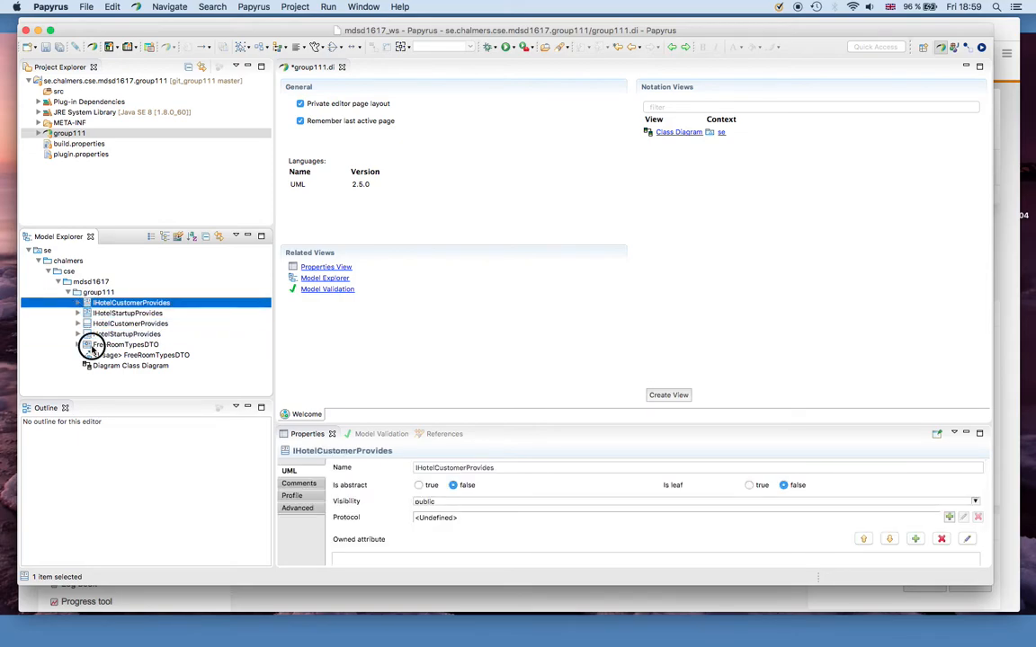
# Look through the element types that can be created as children of the group111 package
pyautogui.click(94, 293)
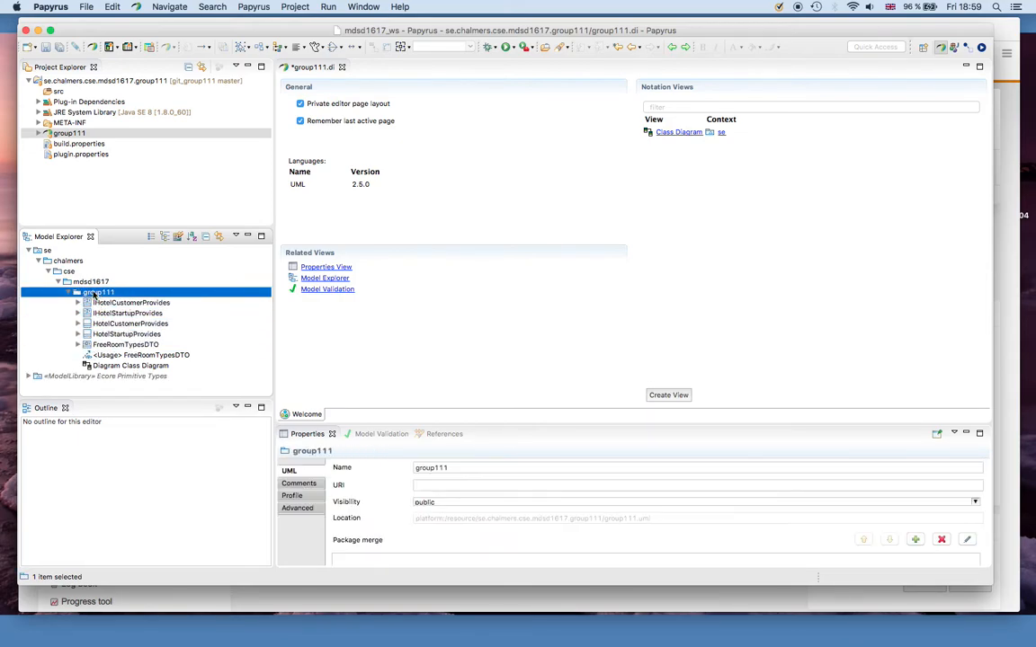
pyautogui.rightClick(94, 295)
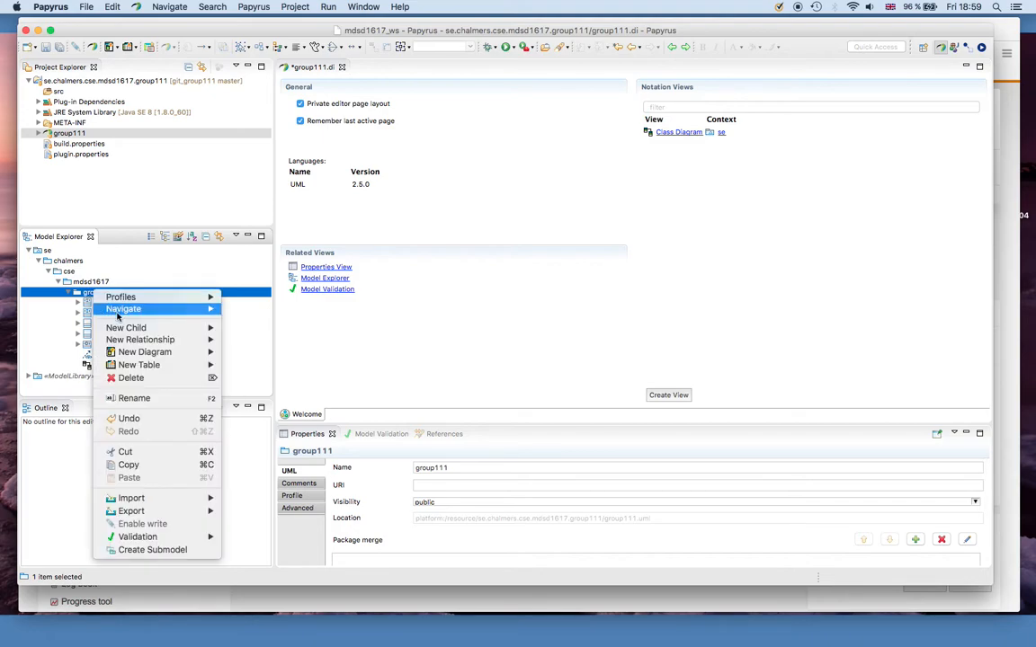
pyautogui.moveTo(135, 327)
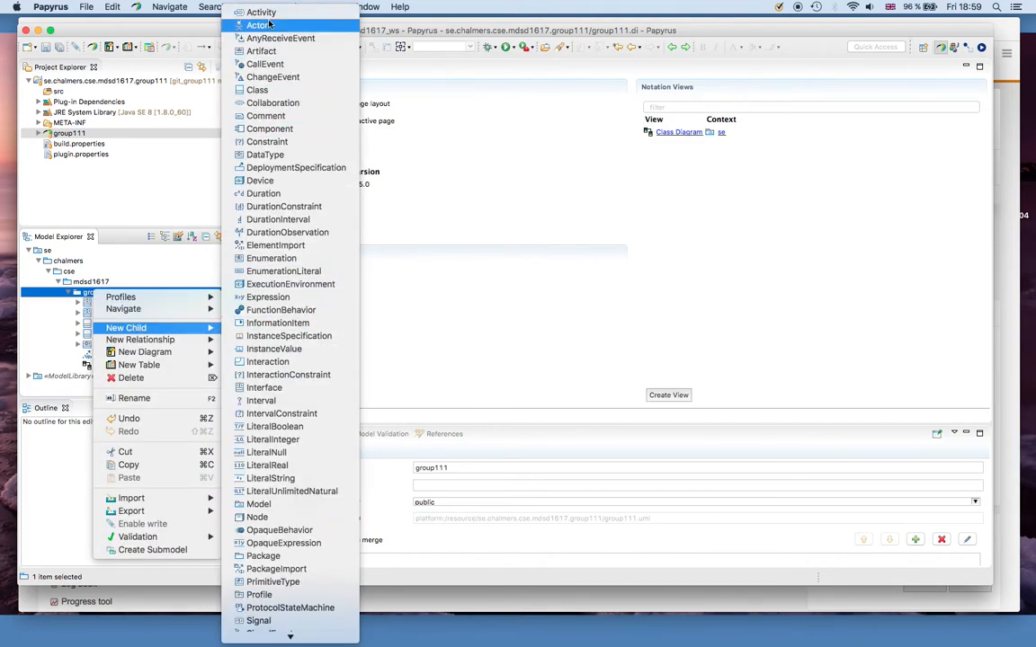
pyautogui.scroll(-3, 270, 25)
pyautogui.scroll(3, 279, 252)
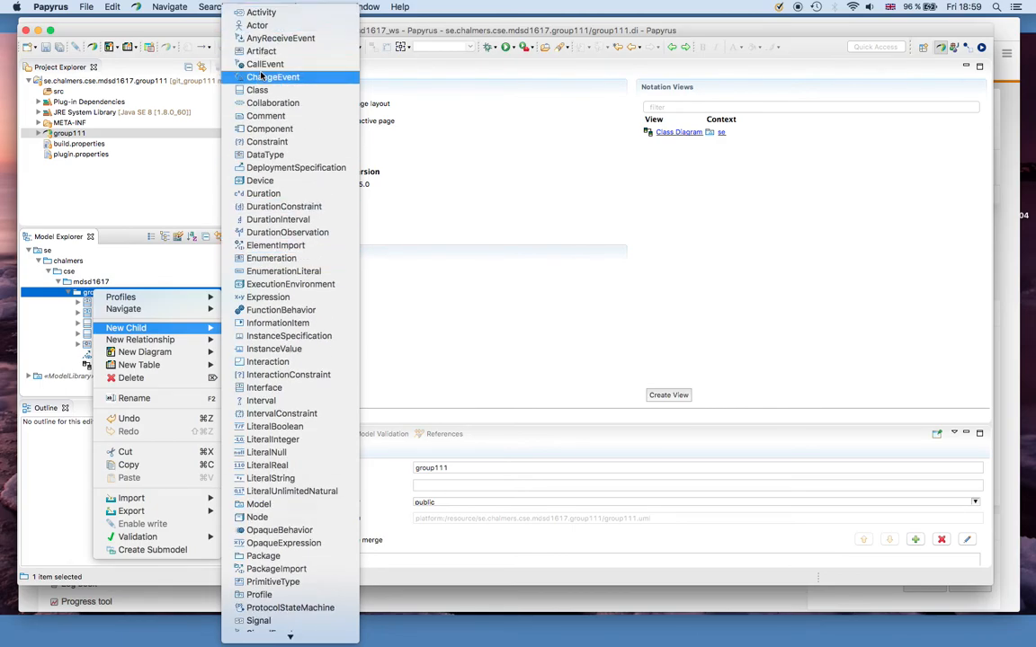
pyautogui.scroll(-3, 263, 261)
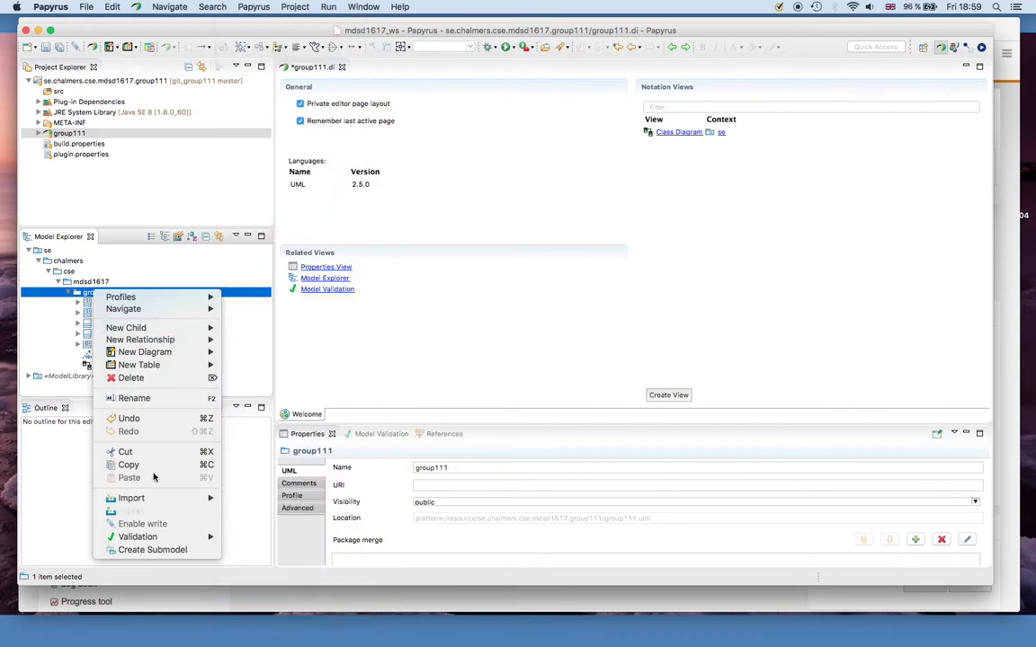
pyautogui.click(52, 313)
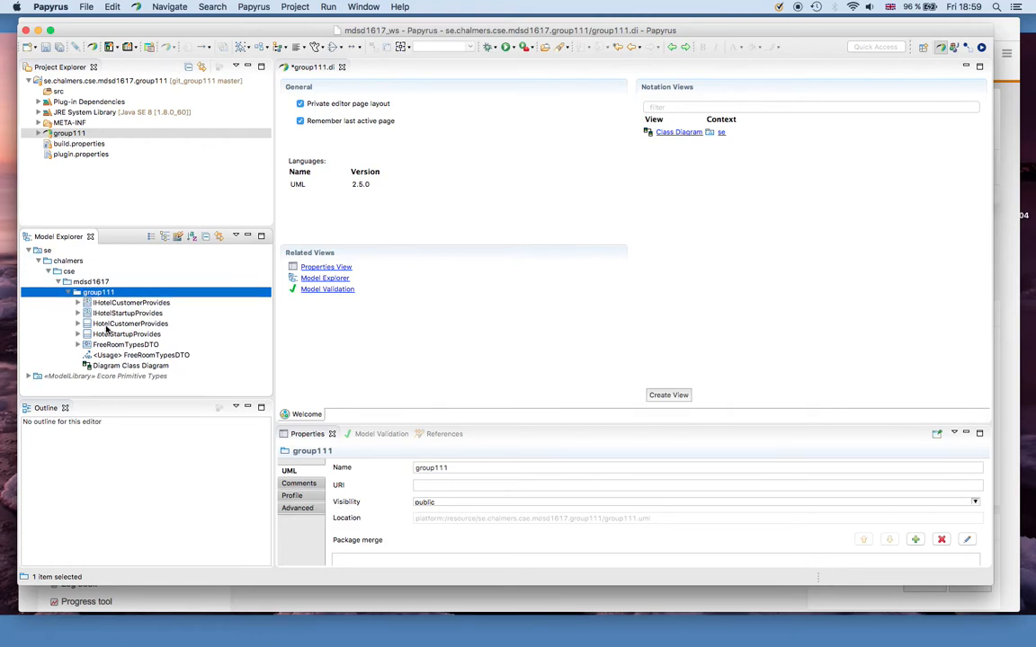
# Examine the interface realizations contained in the HotelCustomerProvides and HotelStartupProvides classes, then collapse both classes
pyautogui.click(106, 327)
pyautogui.click(107, 334)
pyautogui.click(108, 326)
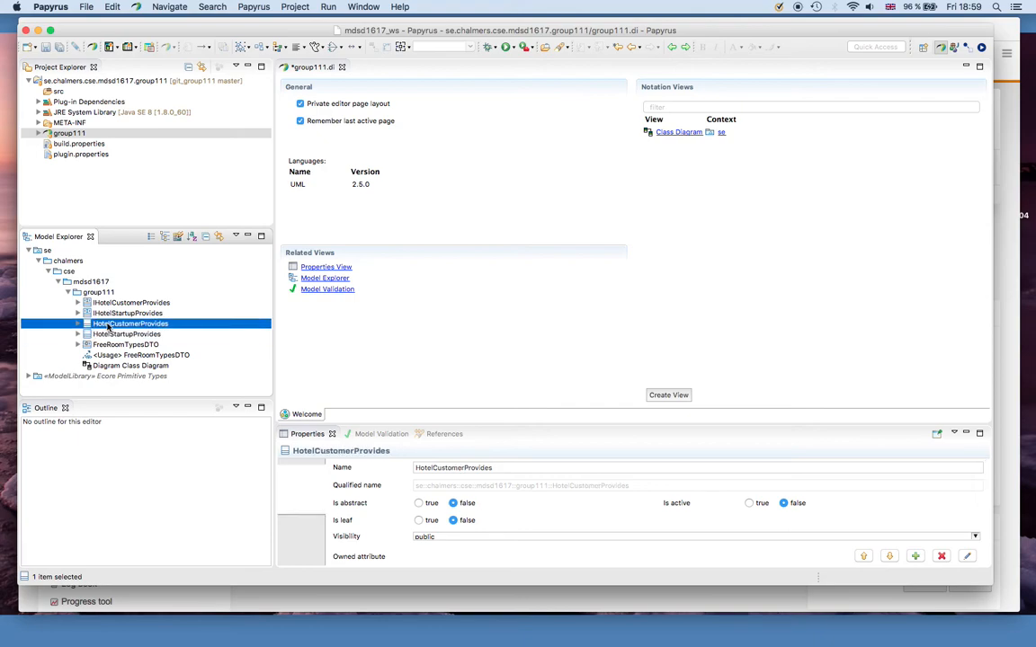
pyautogui.click(108, 335)
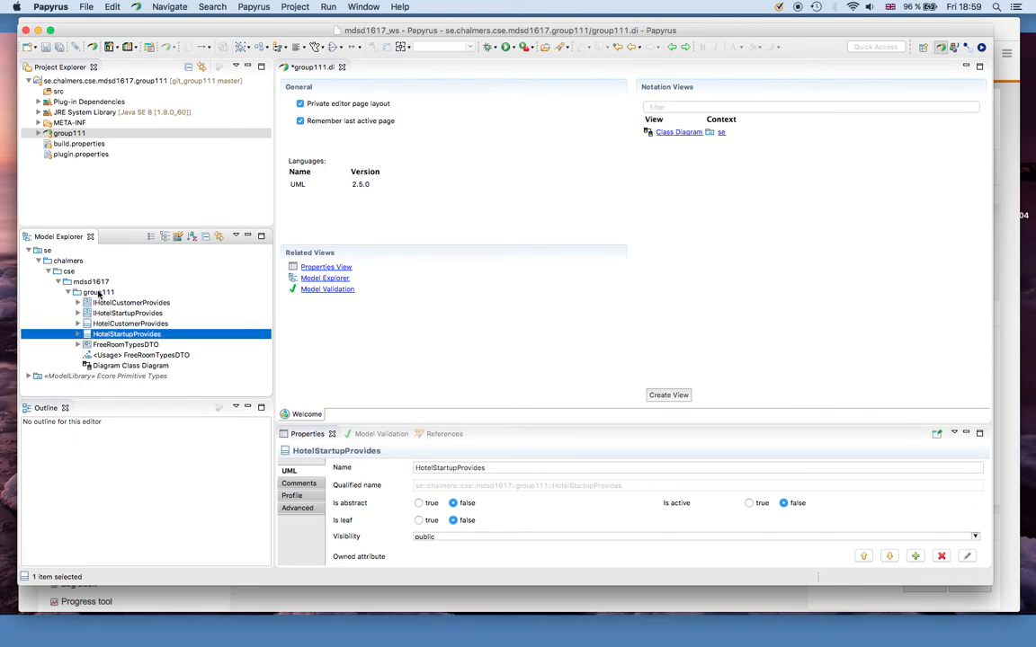
pyautogui.click(78, 335)
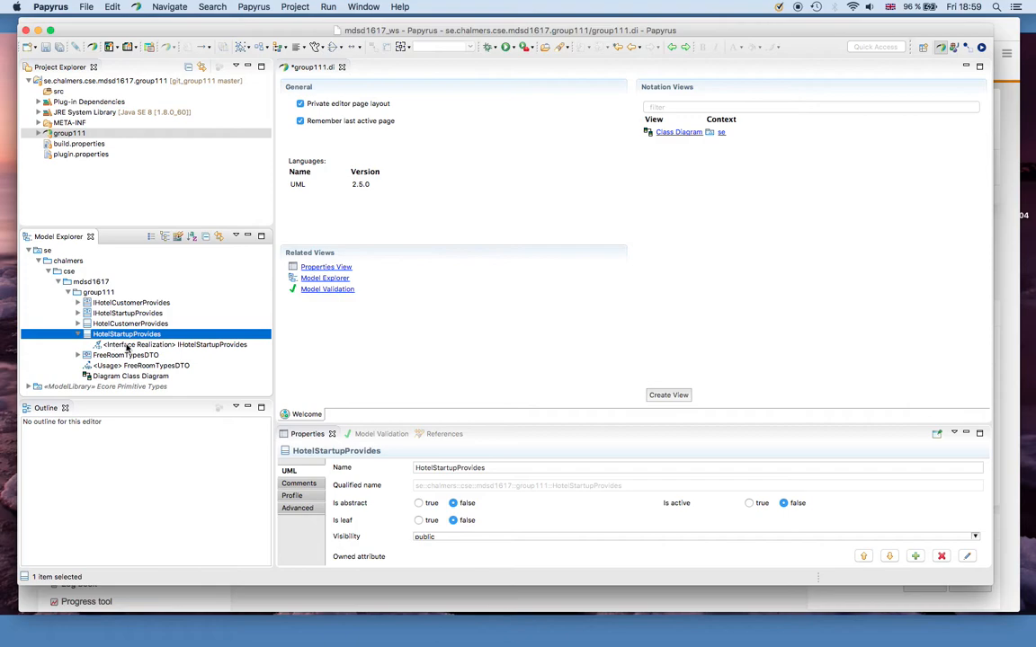
pyautogui.click(78, 324)
pyautogui.click(114, 334)
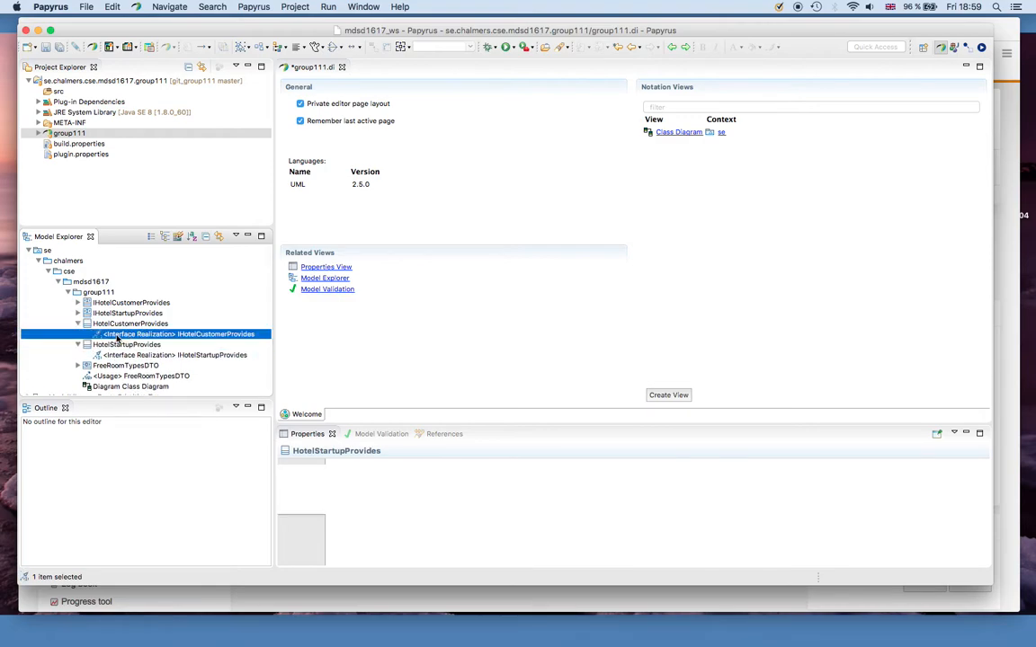
pyautogui.click(117, 355)
pyautogui.click(118, 335)
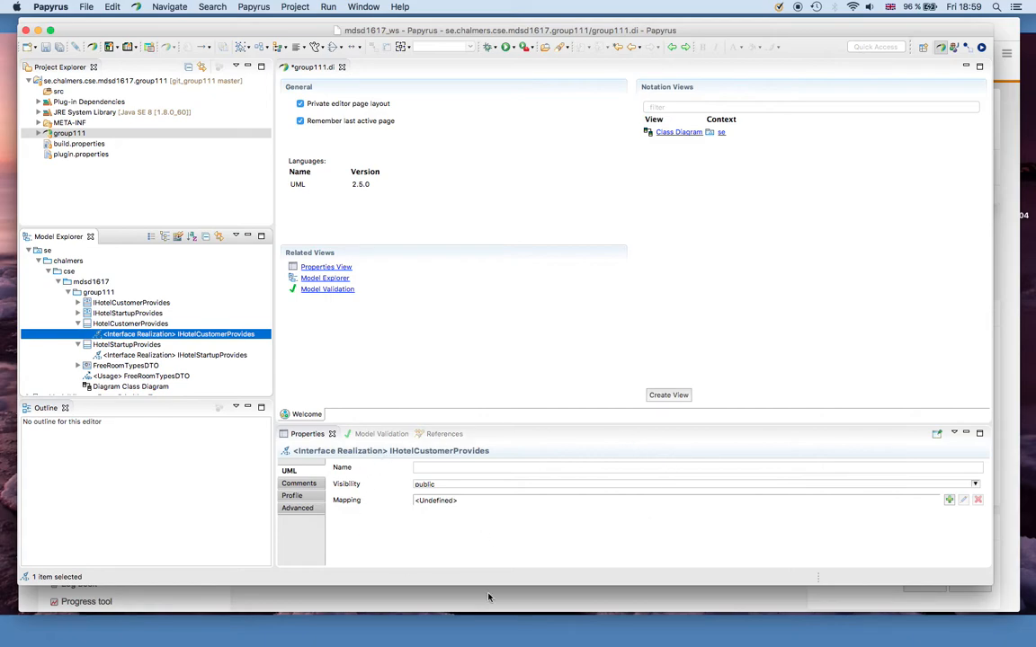
pyautogui.click(78, 324)
pyautogui.click(78, 333)
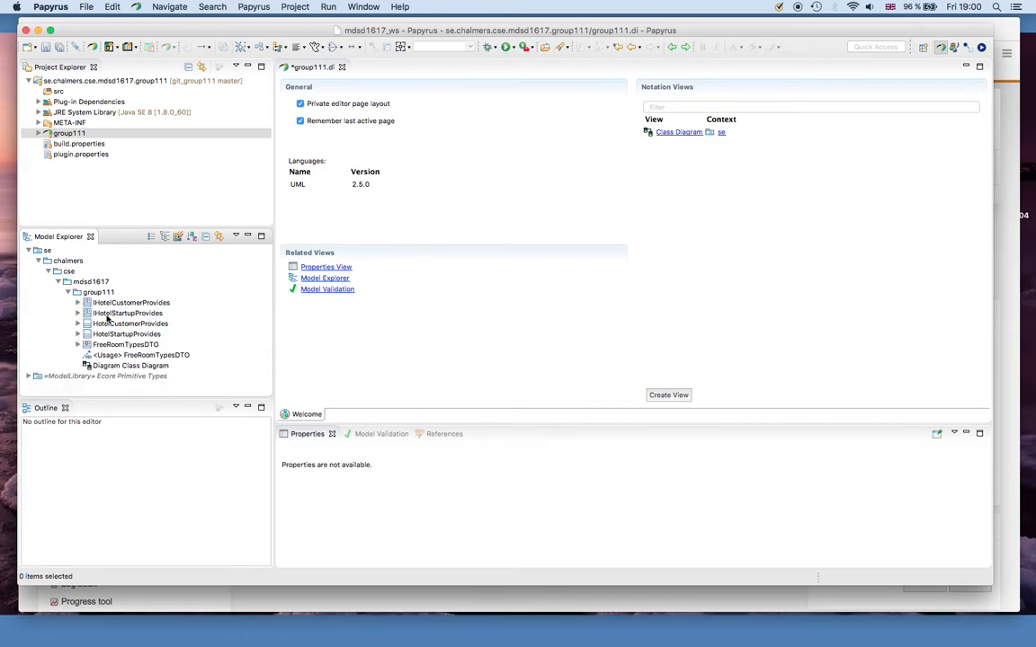
# Open the class diagram in the group111 package and look over its full width
pyautogui.click(113, 367)
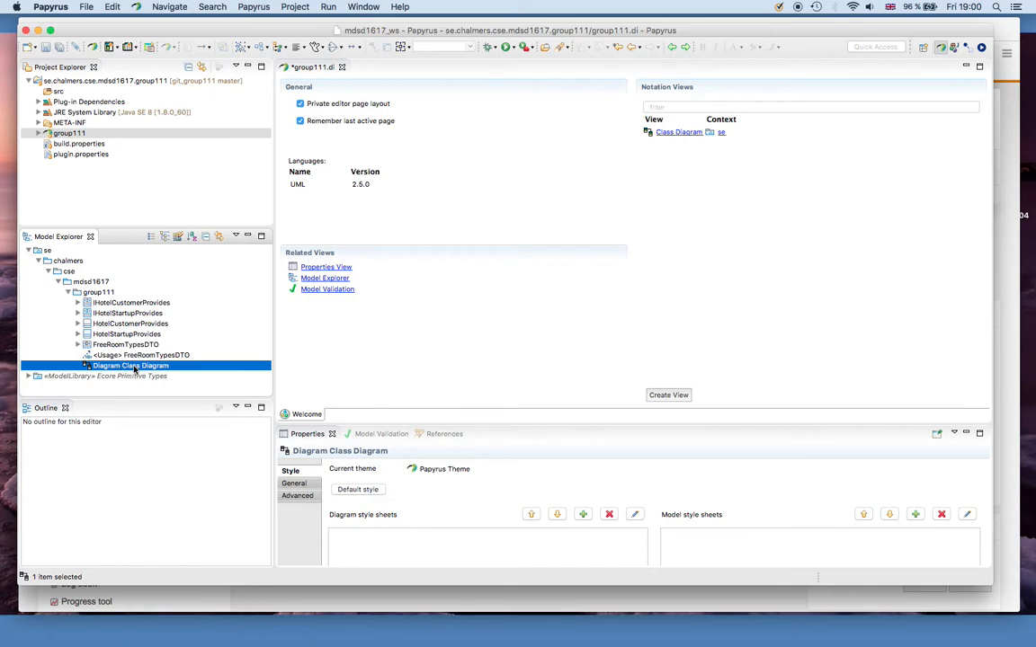
pyautogui.doubleClick(133, 367)
pyautogui.hscroll(5, 597, 225)
pyautogui.hscroll(-5, 597, 225)
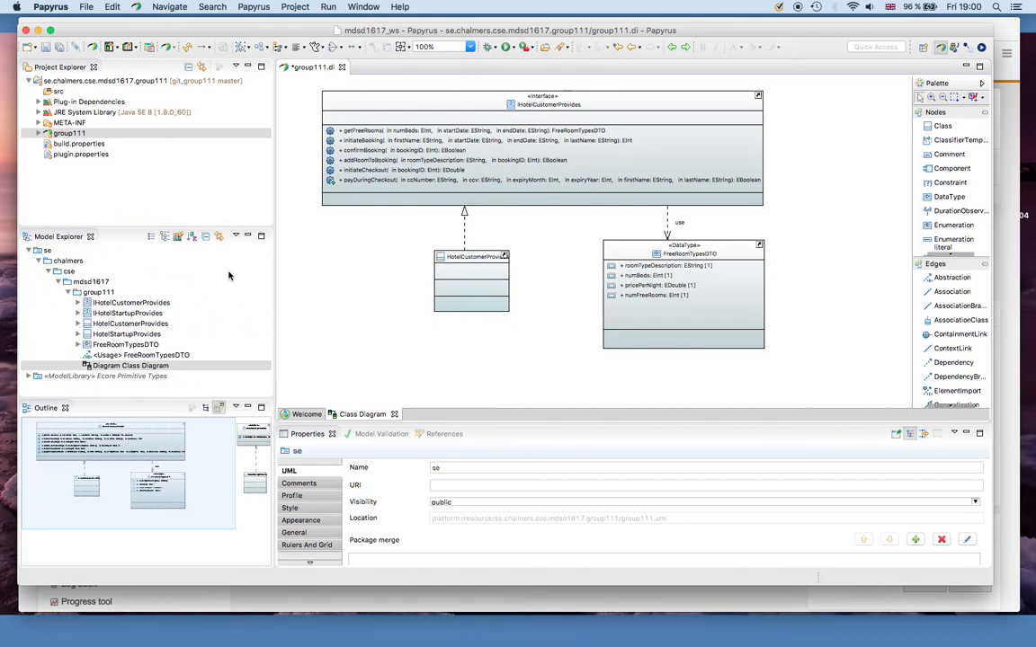
pyautogui.hscroll(4, 488, 268)
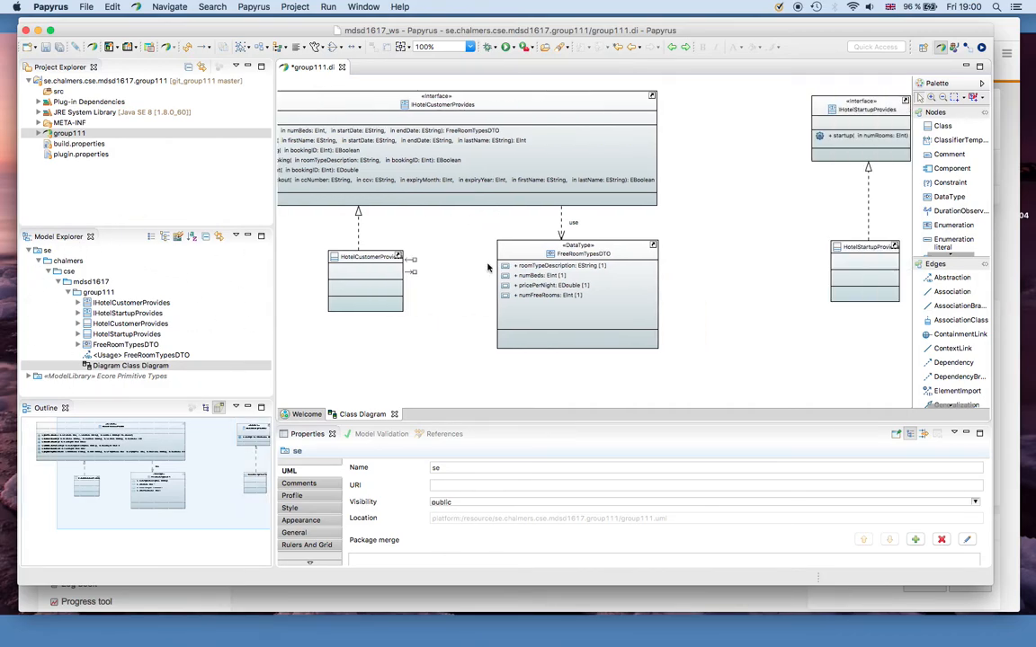
pyautogui.hscroll(-4, 489, 268)
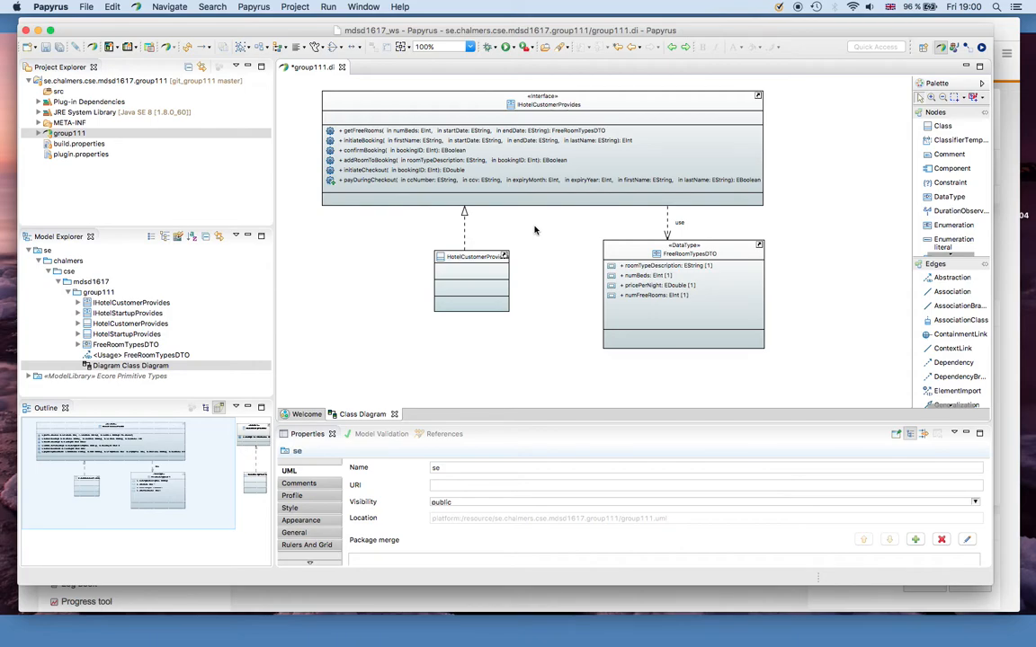
# Place the existing cse package on the class diagram, just below and left of the HotelCustomerProvides class
pyautogui.click(85, 293)
pyautogui.click(72, 284)
pyautogui.click(68, 274)
pyautogui.moveTo(66, 271); pyautogui.dragTo(347, 298)
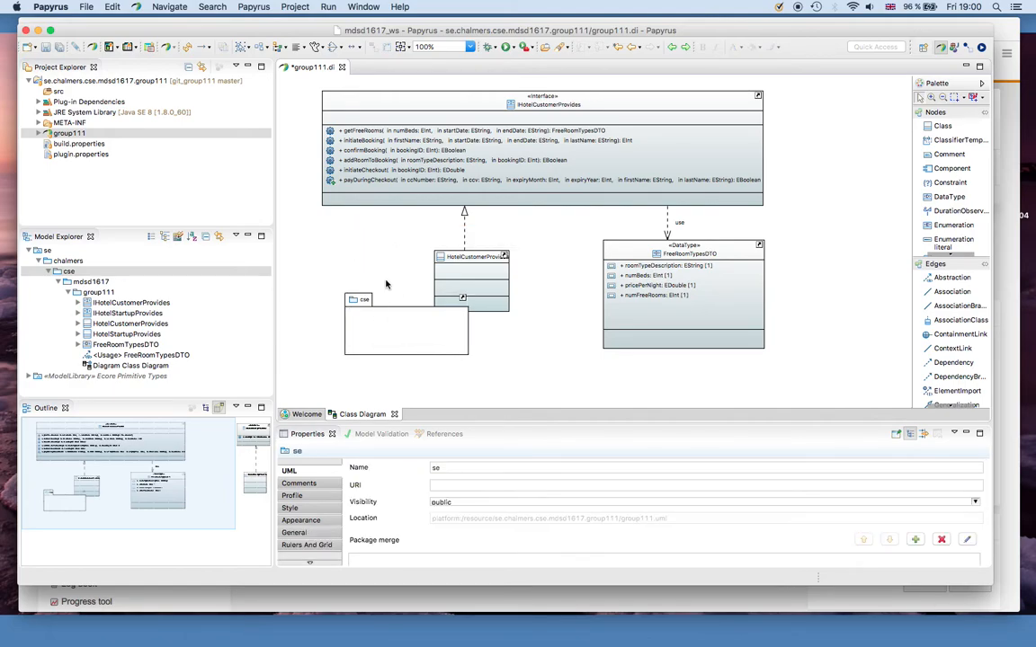
# Undo the placement of the cse package on the class diagram
pyautogui.press('super+z')
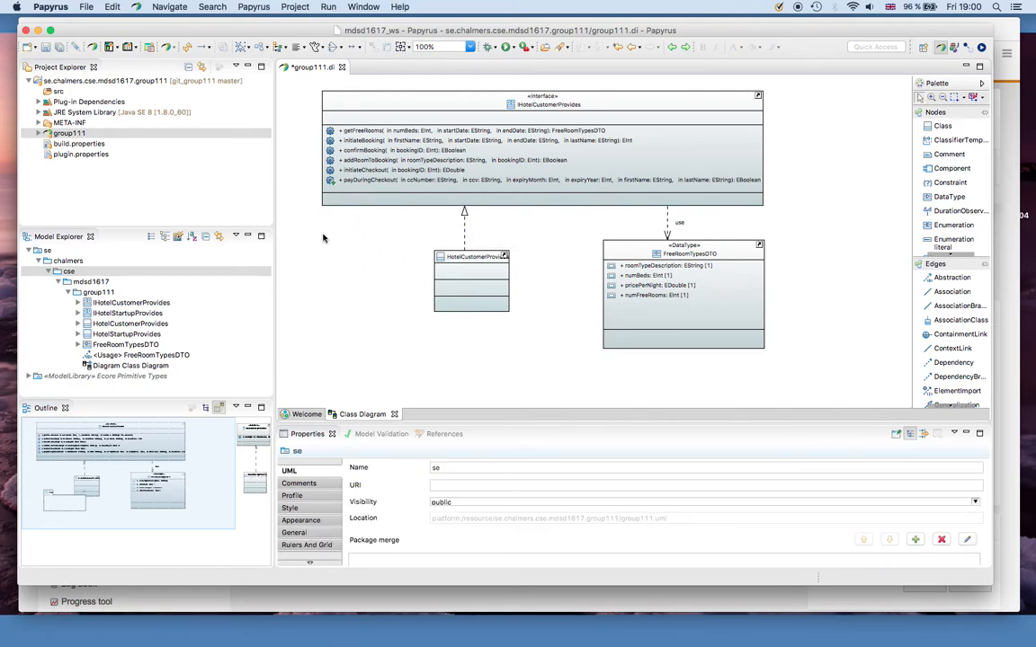
# Create a new class diagram named asdadas in the group111 package
pyautogui.click(116, 366)
pyautogui.click(97, 293)
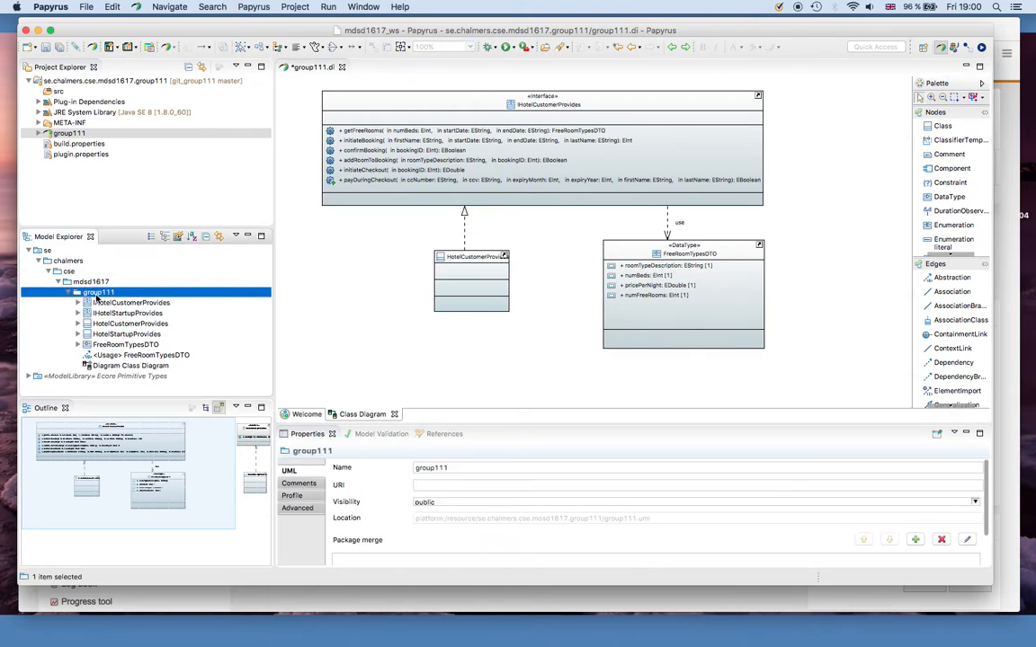
pyautogui.rightClick(97, 293)
pyautogui.moveTo(136, 358)
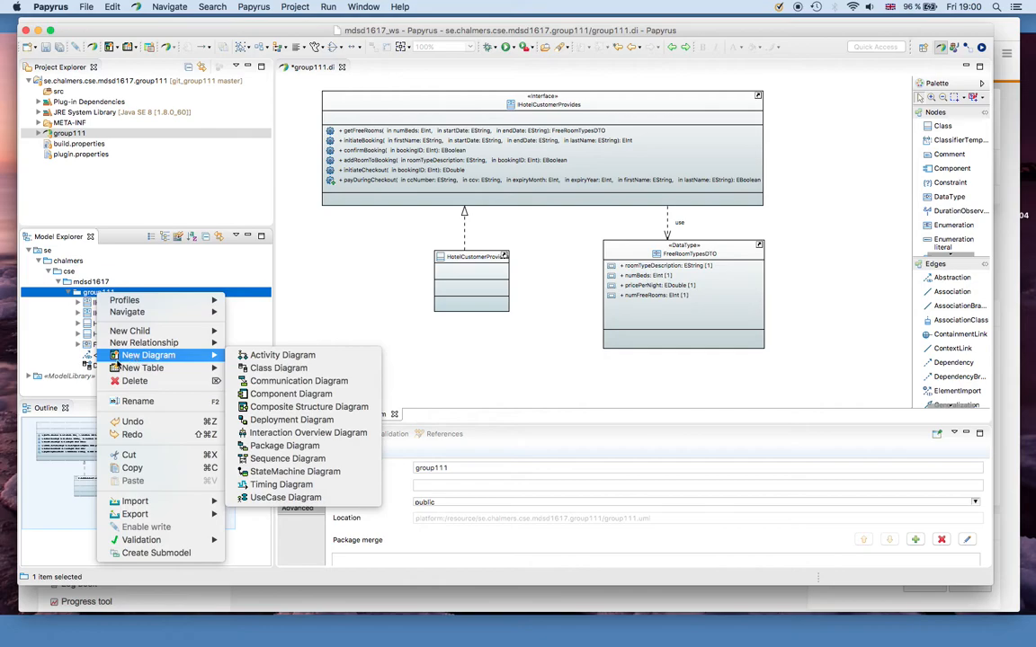
pyautogui.click(263, 368)
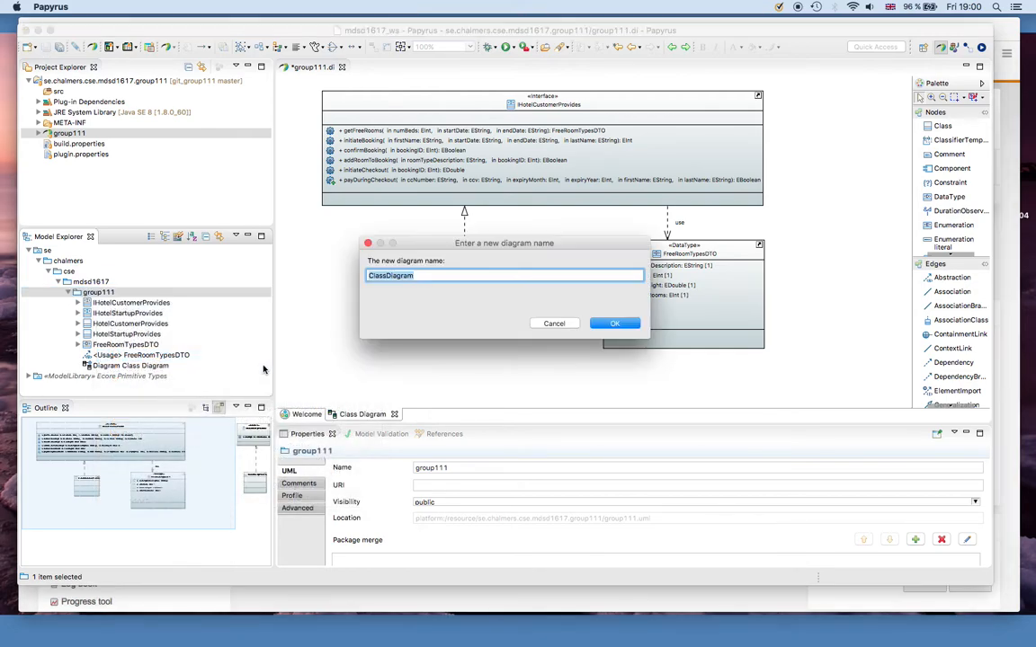
pyautogui.write('aso')
pyautogui.write('adas')
pyautogui.press('Return')
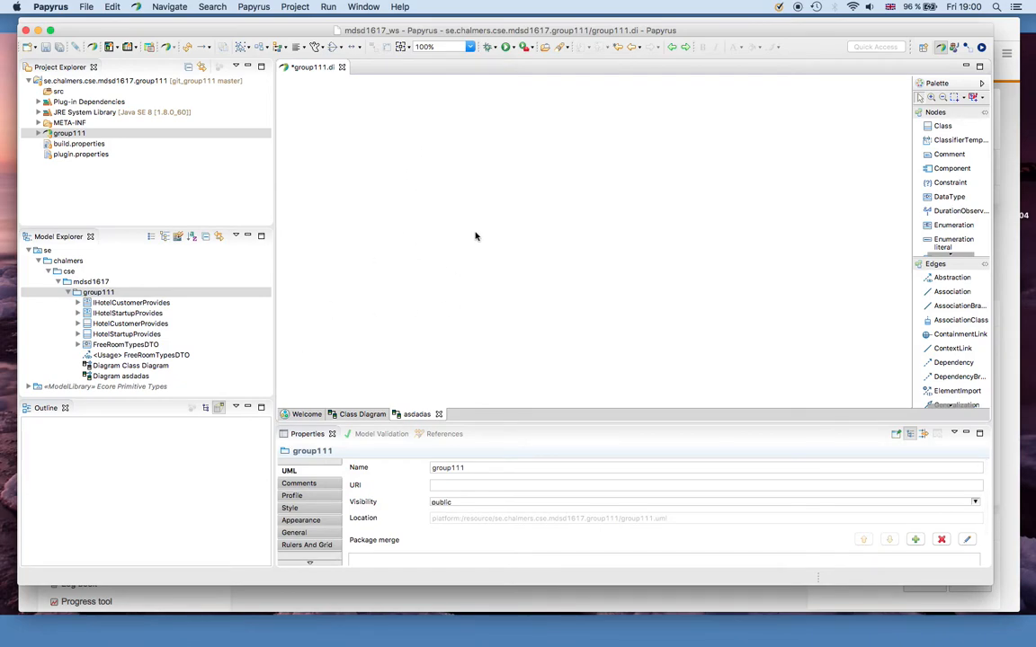
# Place the existing HotelCustomerProvides class near the middle of the empty asdadas diagram
pyautogui.click(135, 313)
pyautogui.moveTo(128, 324); pyautogui.dragTo(519, 240)
pyautogui.click(860, 121)
# Add a new class named asdas to the diagram, above and to the right of HotelCustomerProvides
pyautogui.click(941, 126)
pyautogui.click(730, 166)
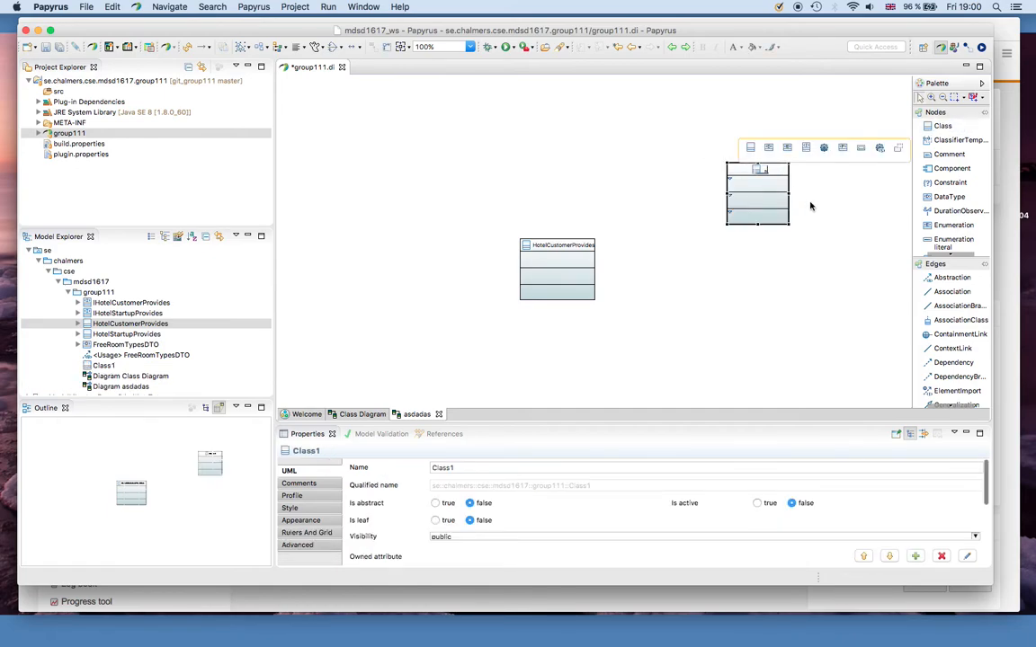
pyautogui.write('asdas')
pyautogui.click(359, 250)
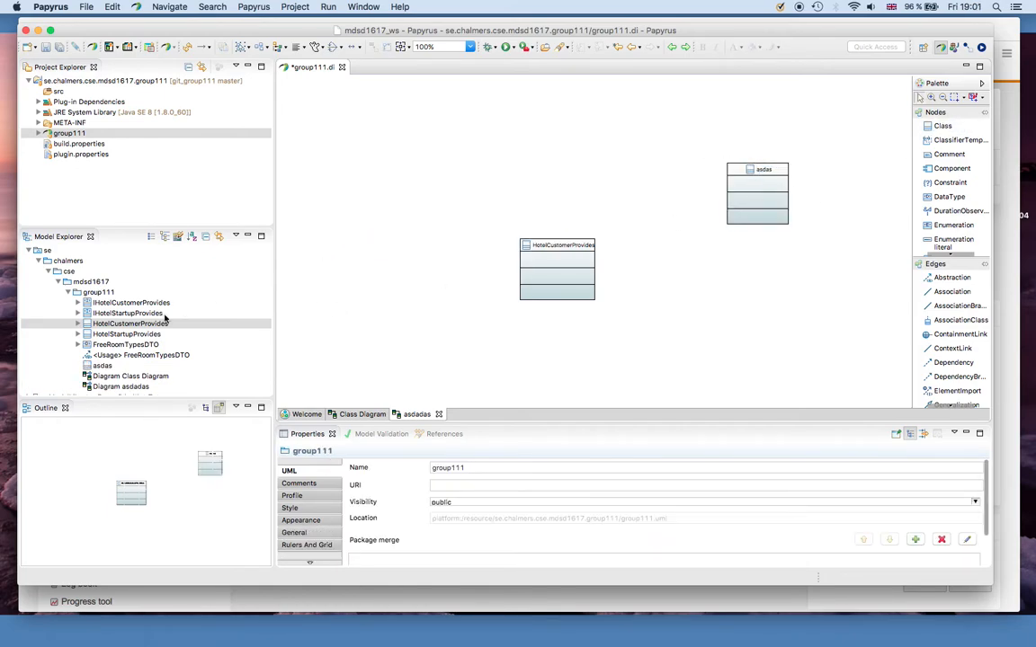
# Compare the asdas class on the diagram with its model tree entry, and look at both diagram entries in group111
pyautogui.click(140, 375)
pyautogui.click(141, 385)
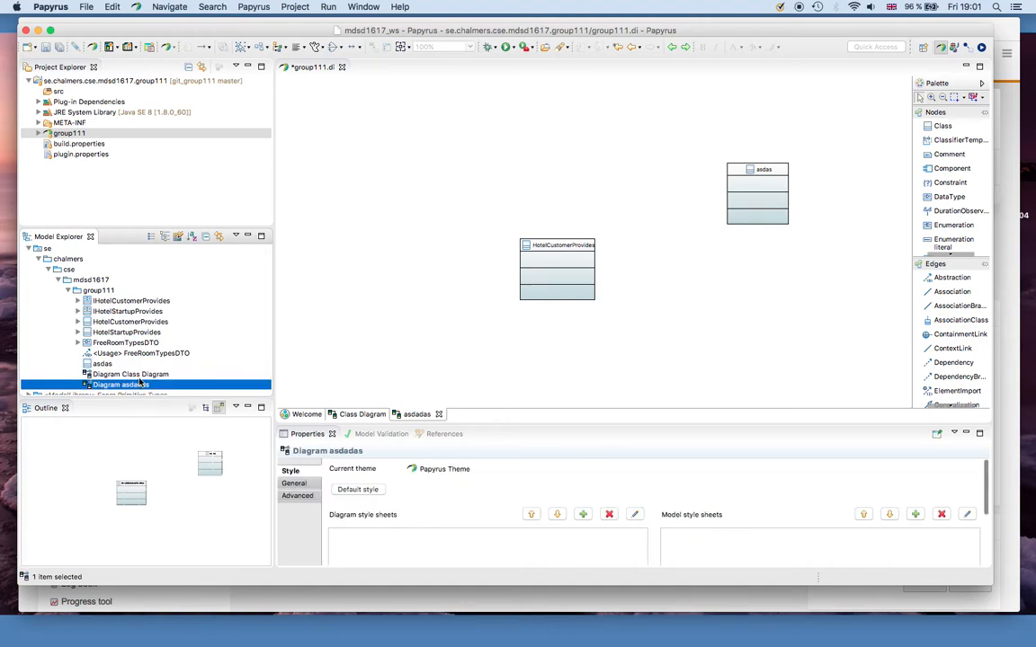
pyautogui.click(140, 375)
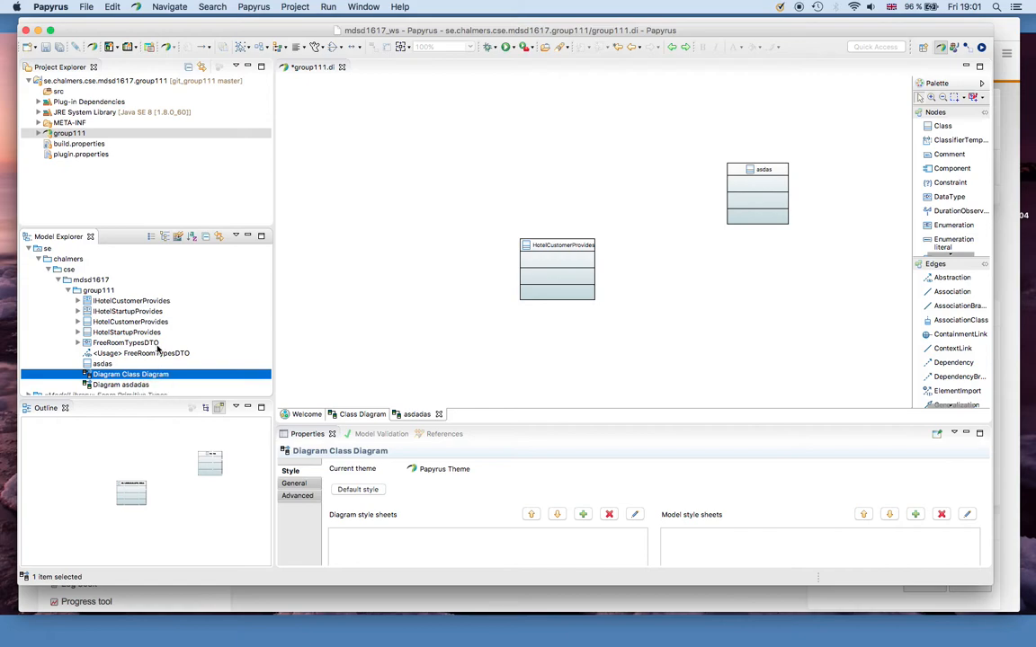
pyautogui.scroll(-1, 166, 335)
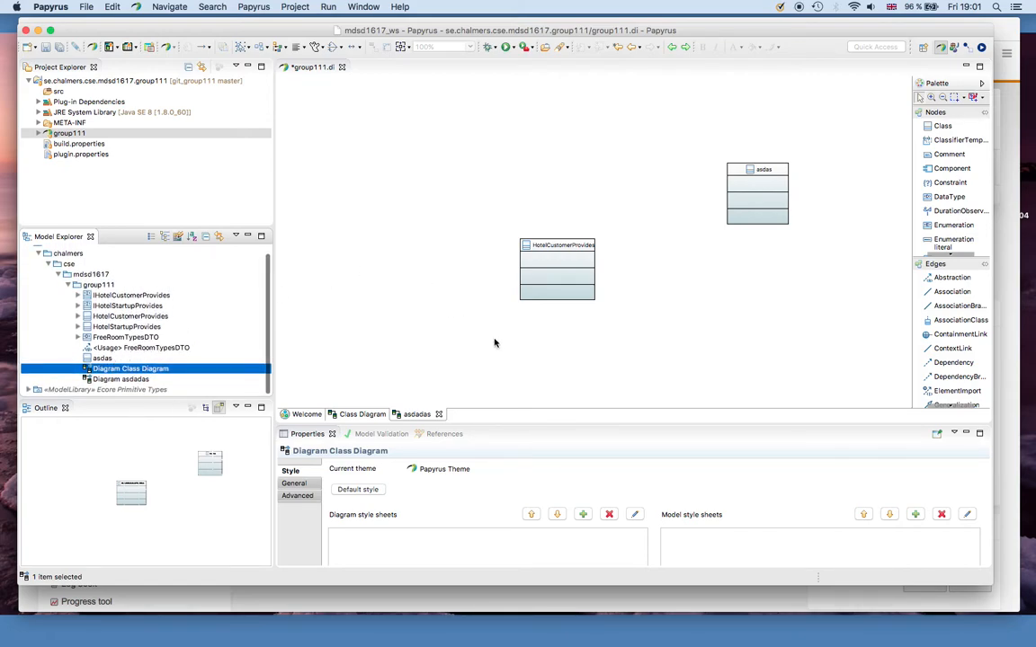
pyautogui.click(772, 192)
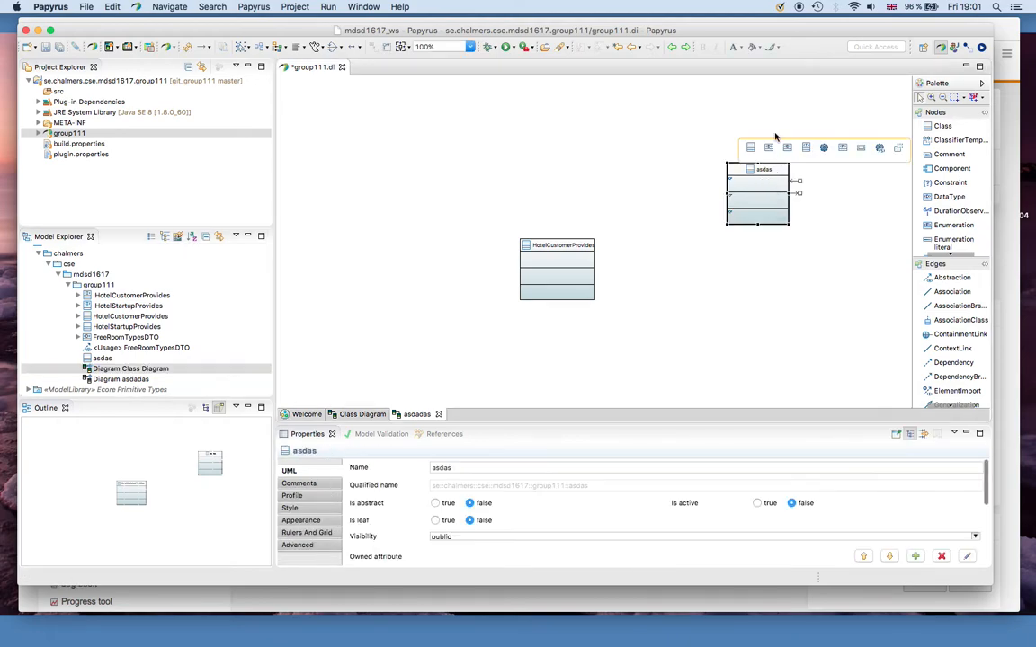
pyautogui.click(714, 290)
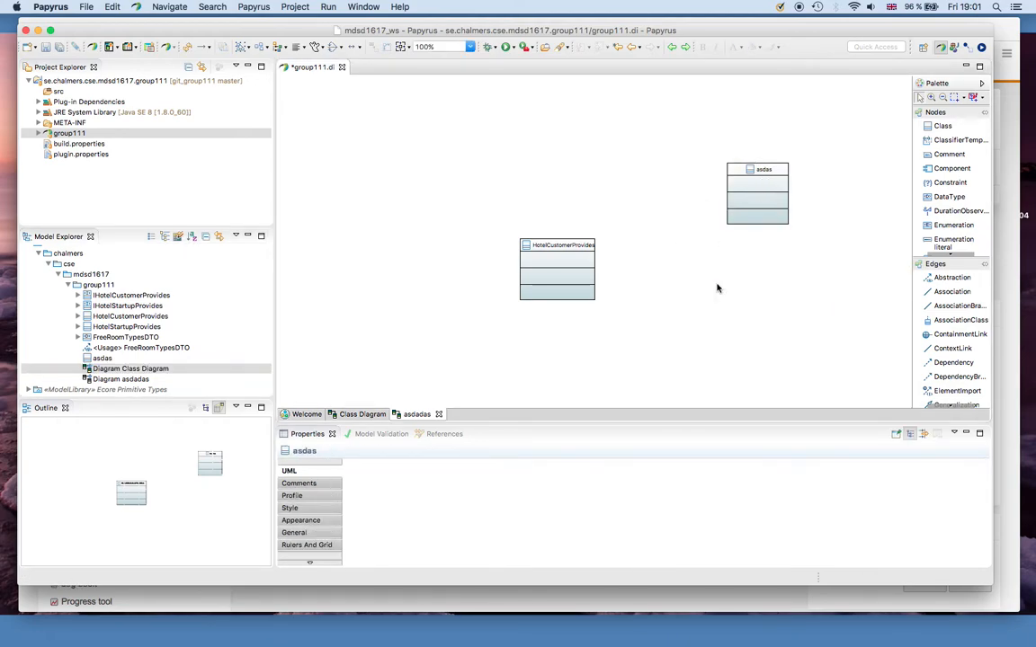
pyautogui.click(746, 215)
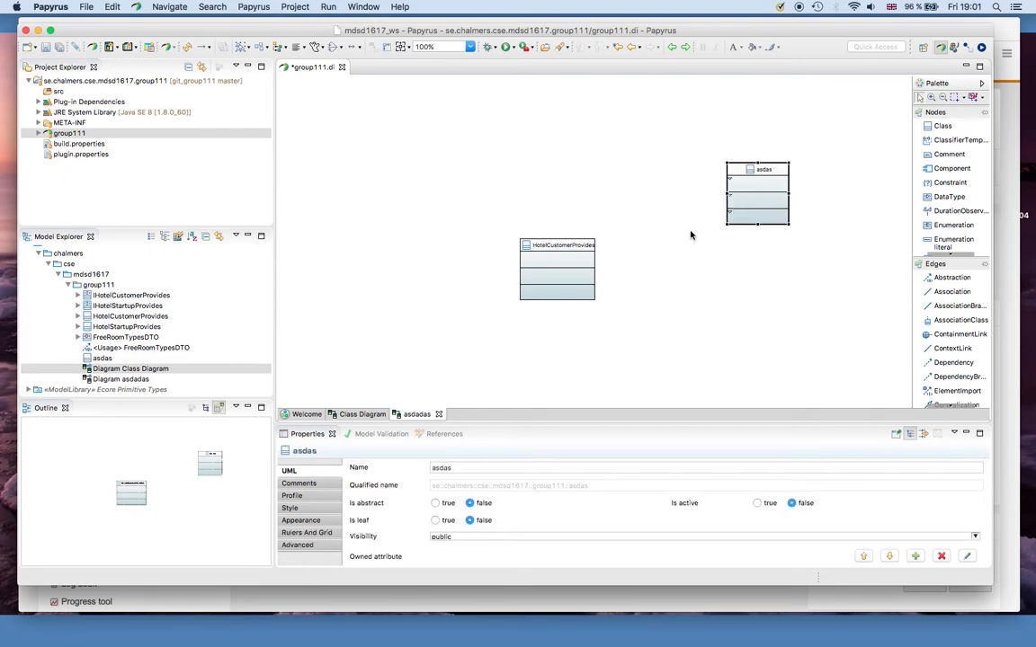
pyautogui.click(103, 359)
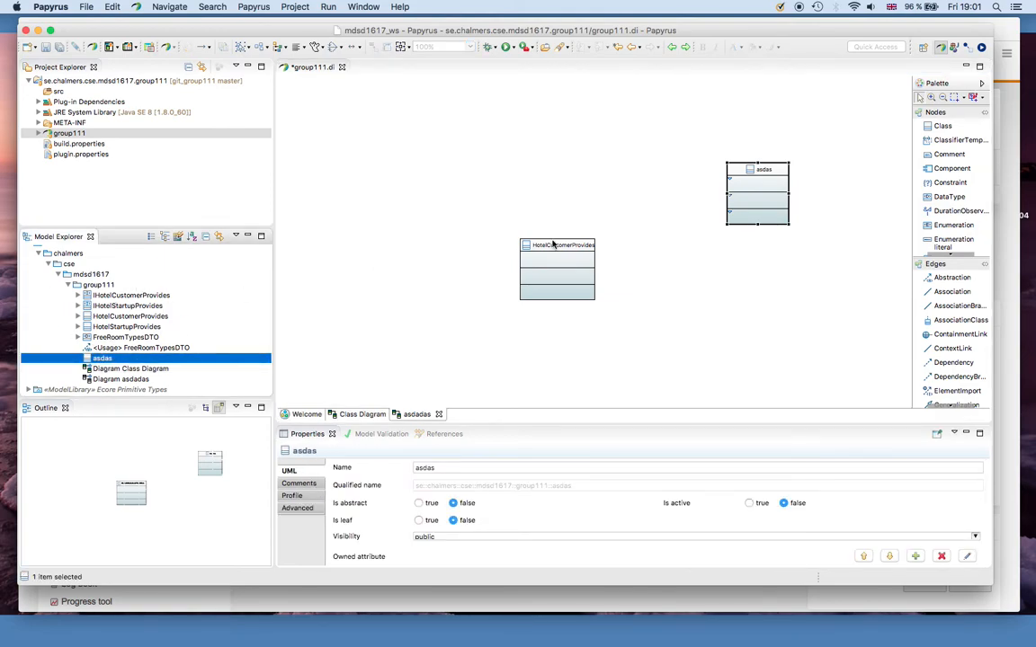
# Delete the asdas class from the model through its shape on the diagram
pyautogui.click(670, 255)
pyautogui.click(771, 192)
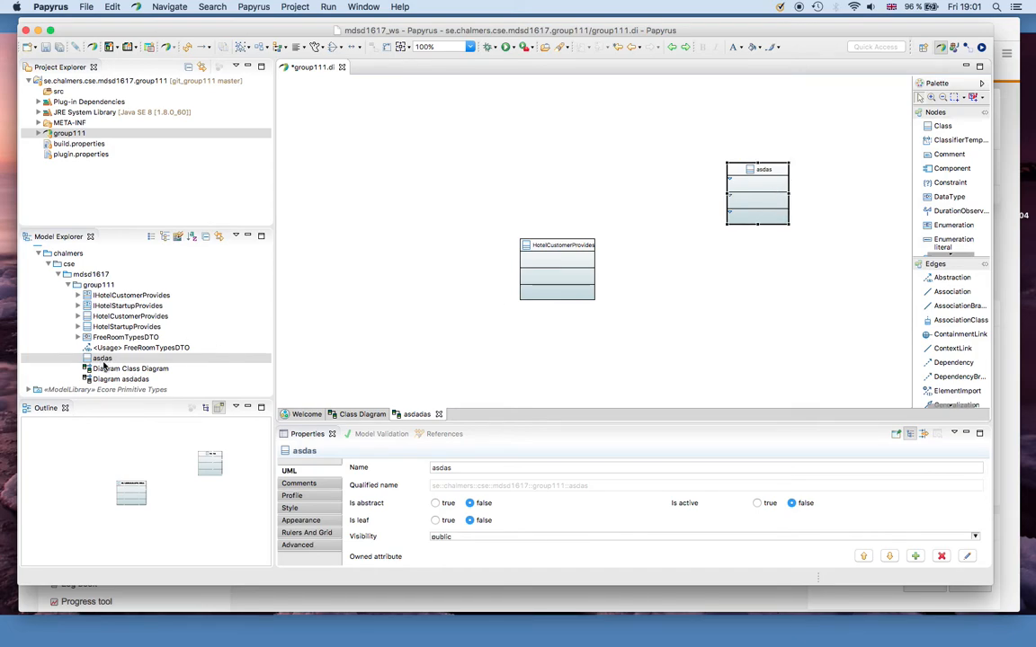
pyautogui.press('Delete')
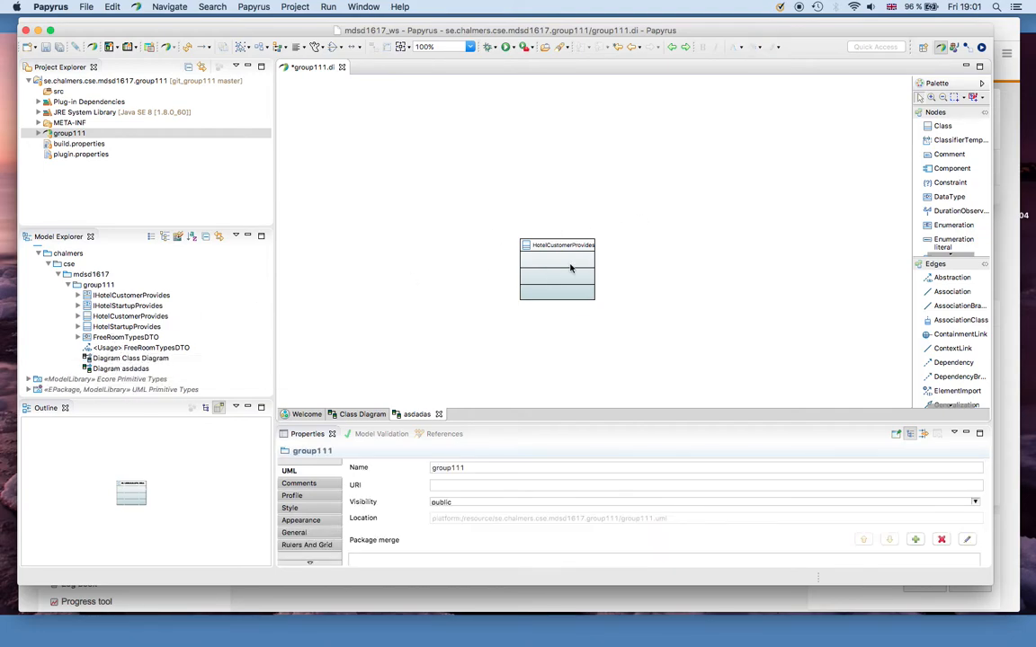
# Compare how the HotelCustomerProvides class is shown on the asdadas diagram and on the original Class Diagram
pyautogui.click(546, 269)
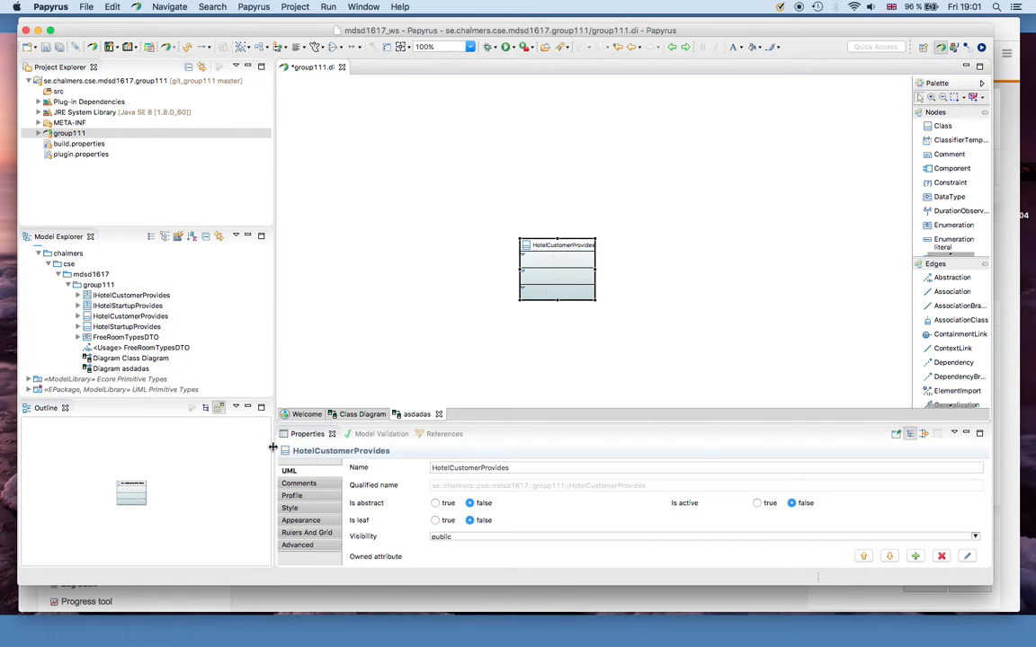
pyautogui.click(360, 416)
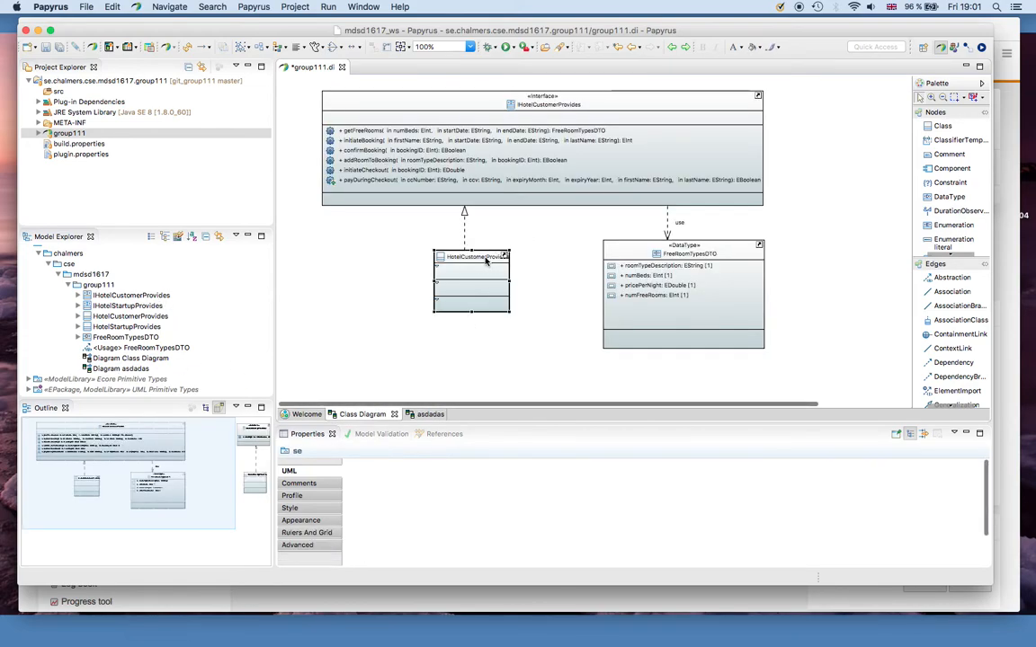
pyautogui.click(431, 415)
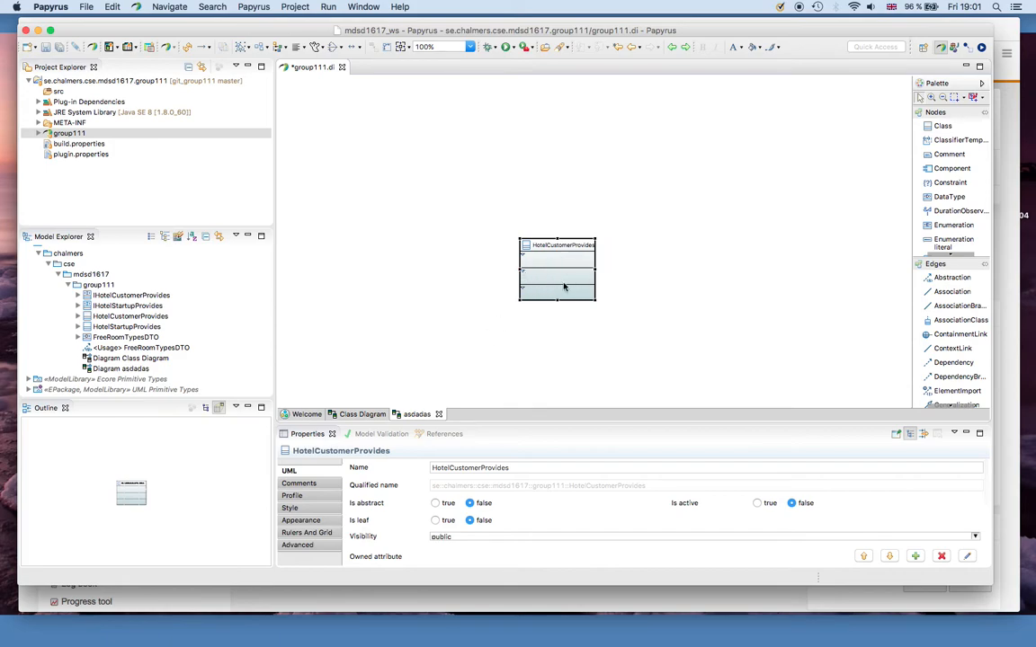
pyautogui.click(439, 260)
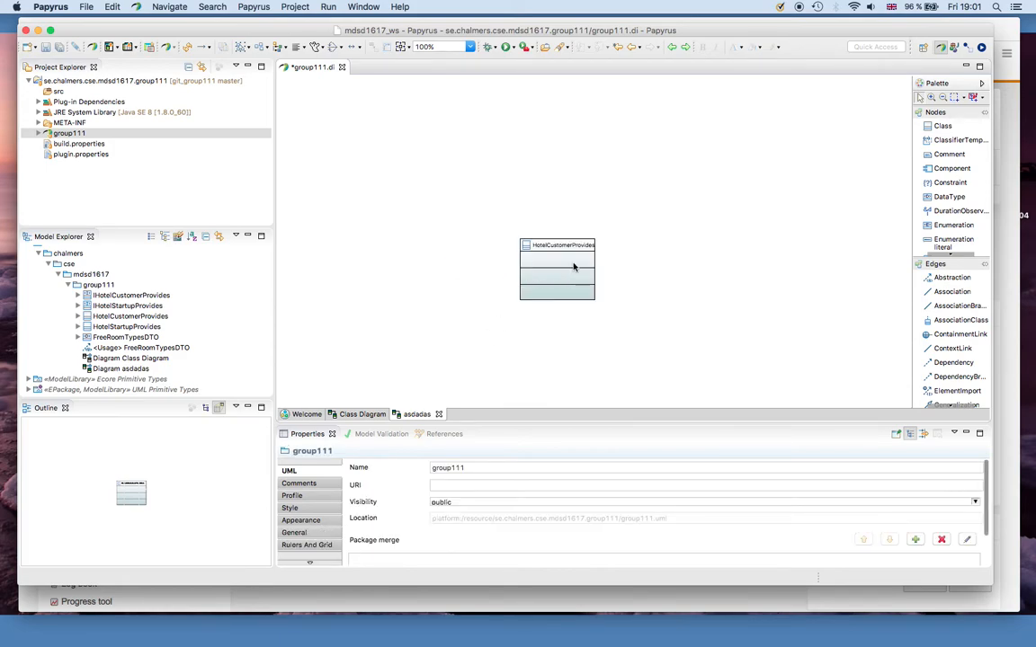
# Remove HotelCustomerProvides from the asdadas diagram only, keeping it in the model, and check the class entries in group111
pyautogui.rightClick(566, 262)
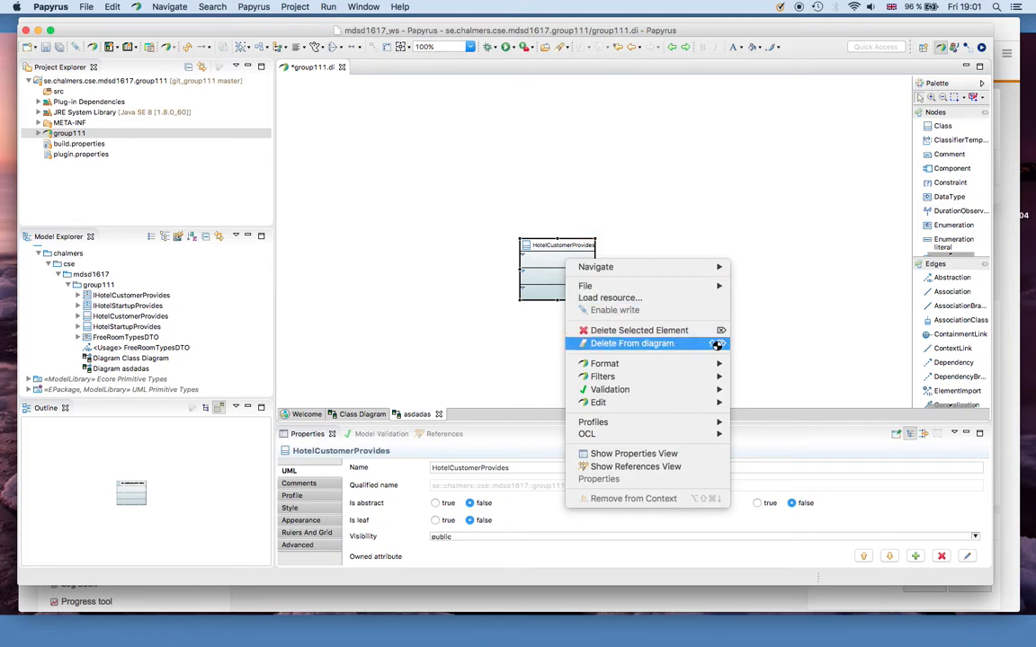
pyautogui.click(664, 344)
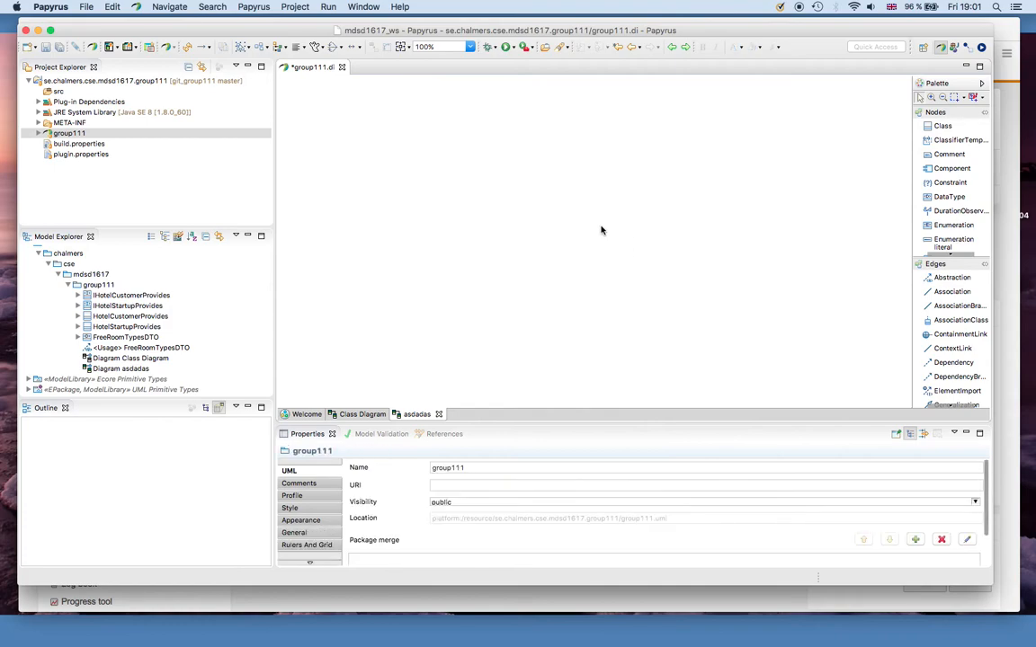
pyautogui.click(124, 321)
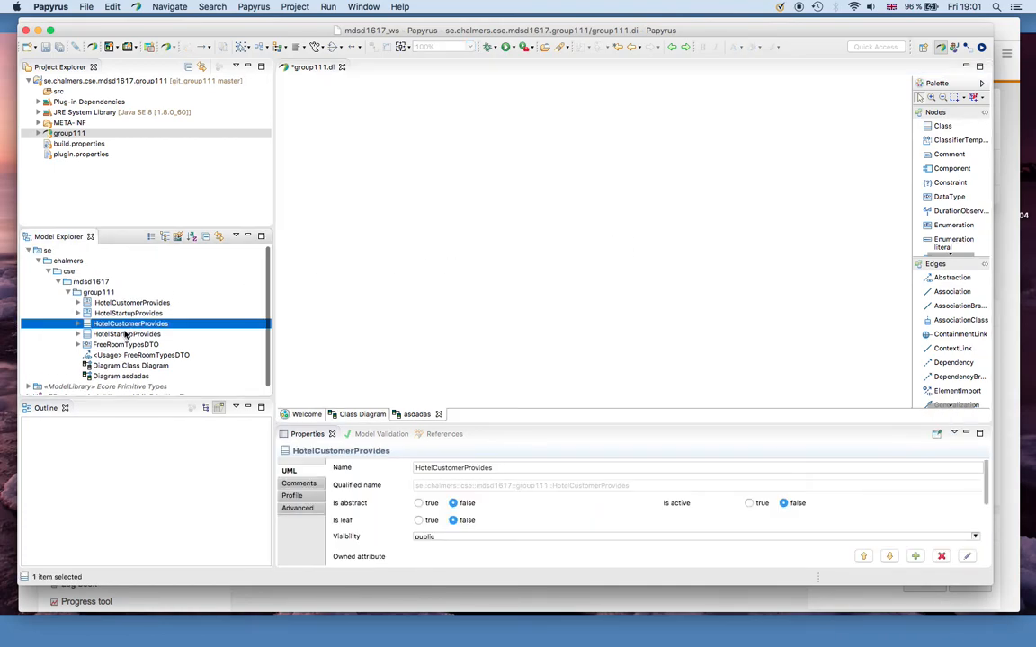
pyautogui.click(124, 333)
pyautogui.click(414, 263)
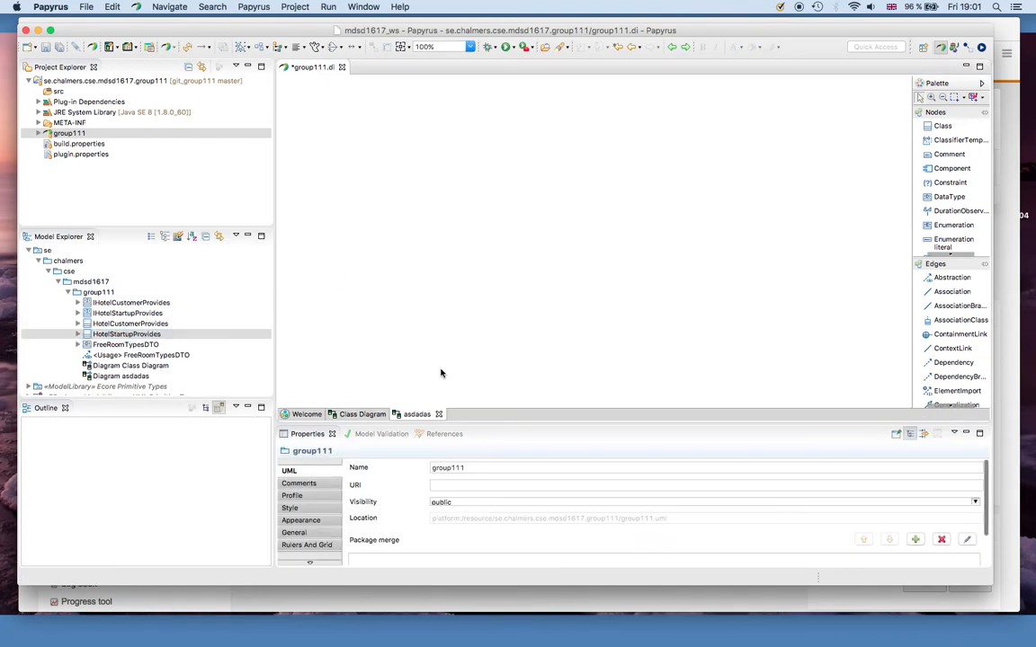
# Save the model, then close the asdadas diagram and delete it from the group111 package
pyautogui.press('super+s')
pyautogui.click(439, 415)
pyautogui.click(135, 379)
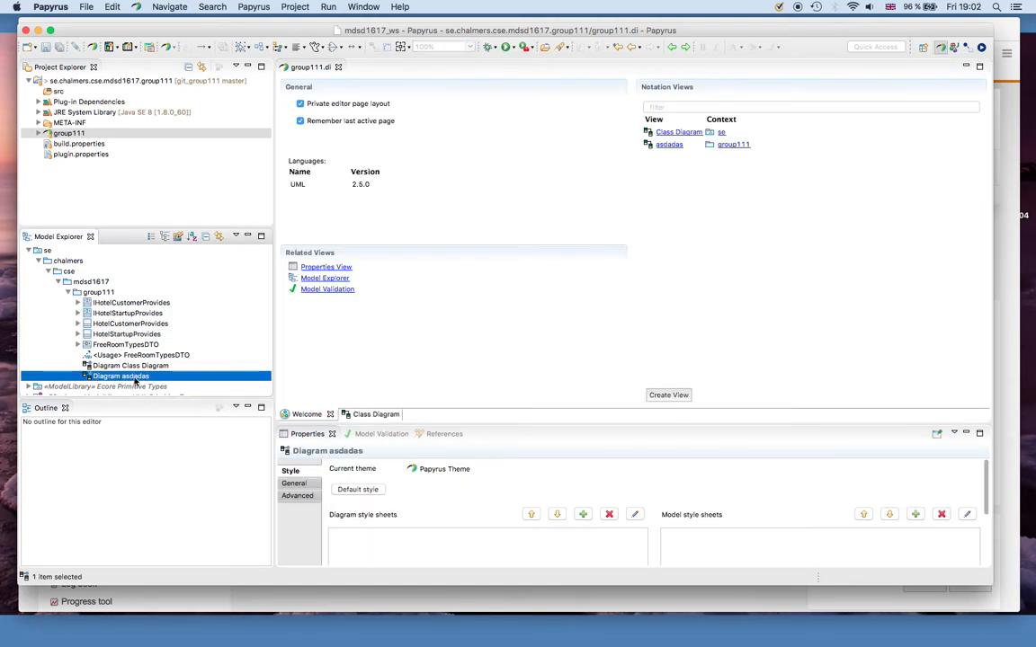
pyautogui.rightClick(135, 378)
pyautogui.click(151, 400)
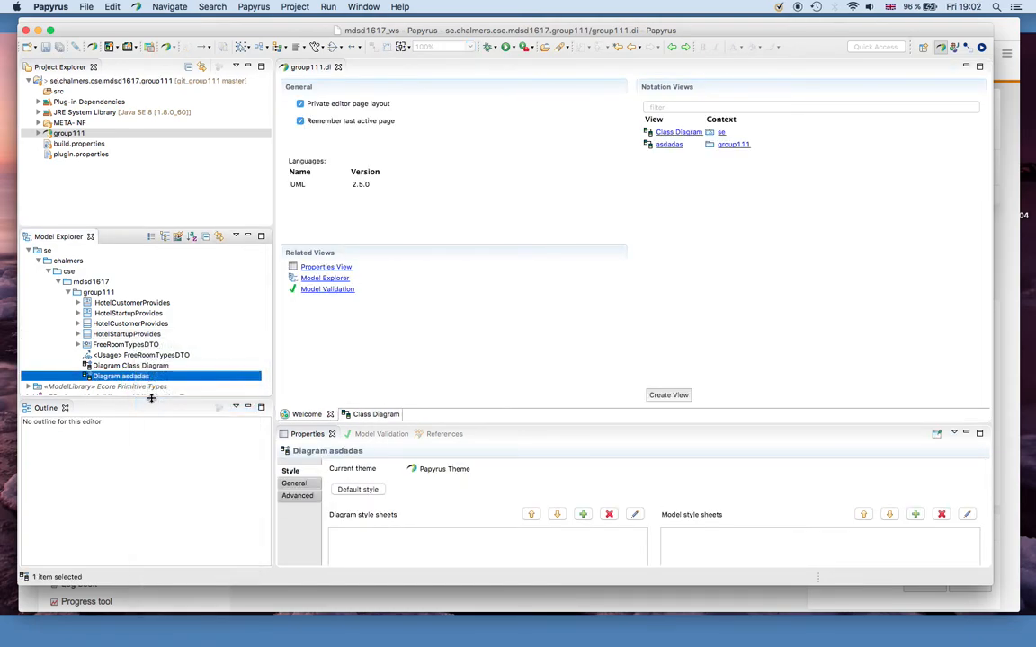
pyautogui.click(131, 324)
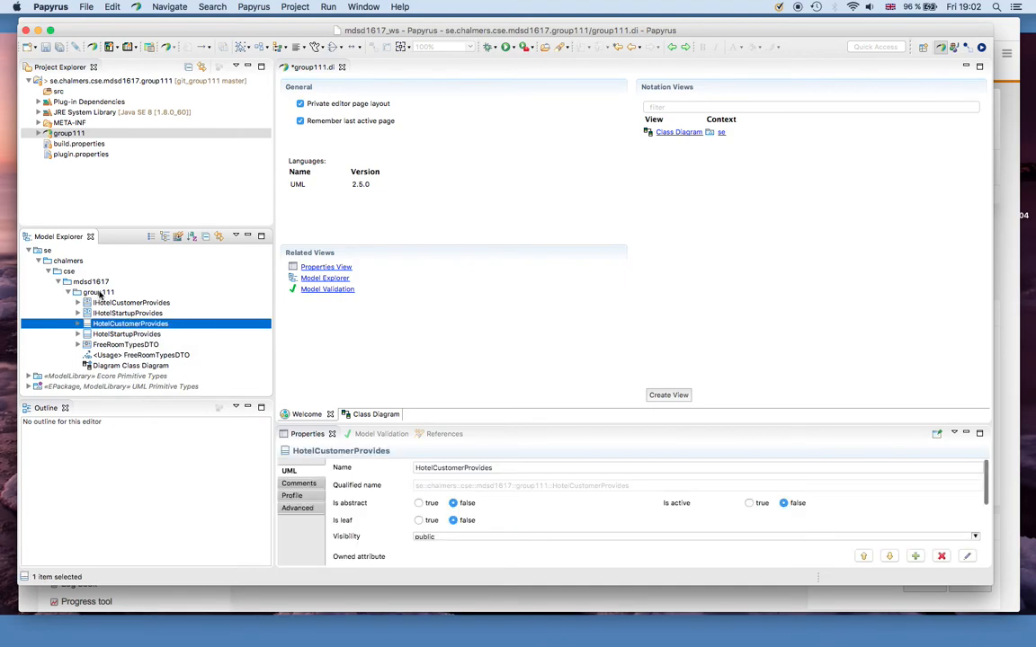
# Collapse the group111 and chalmers packages in the model tree
pyautogui.click(90, 293)
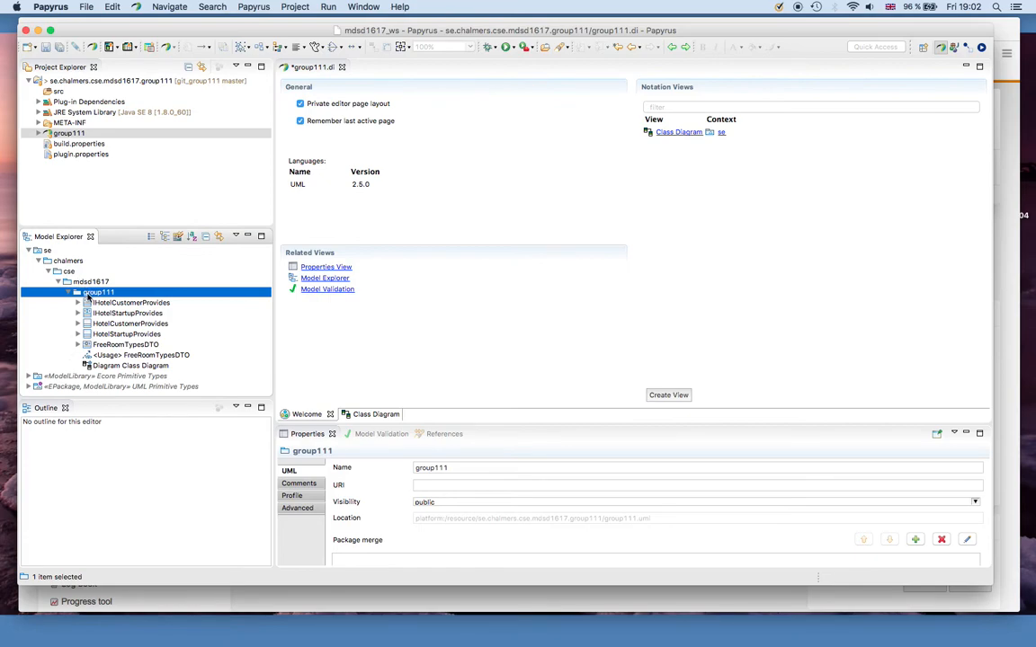
pyautogui.rightClick(88, 298)
pyautogui.click(97, 273)
pyautogui.click(68, 293)
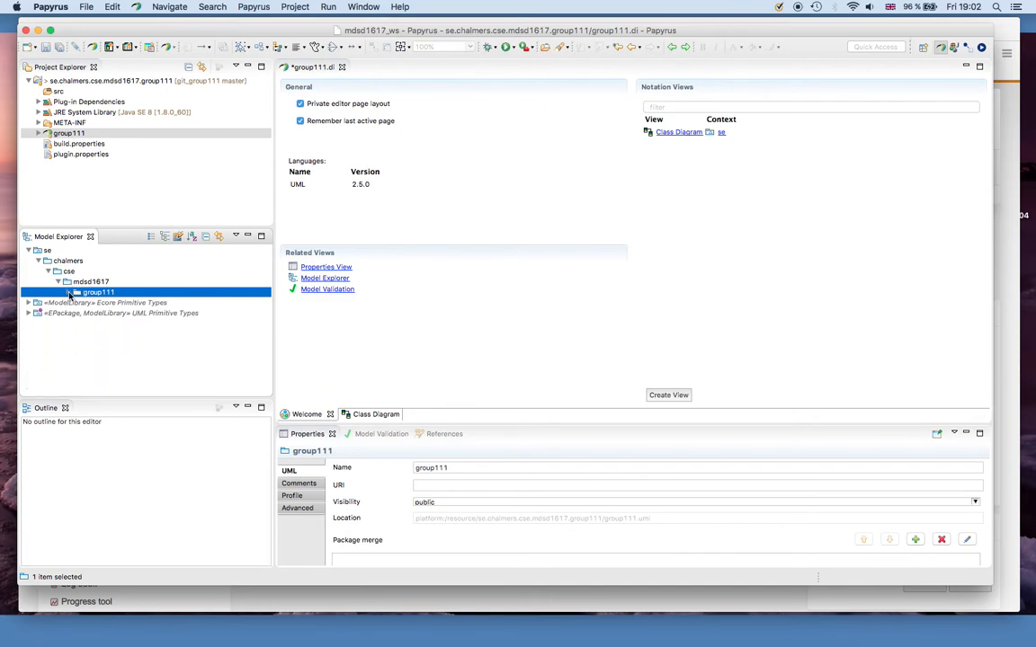
pyautogui.click(69, 293)
pyautogui.click(66, 292)
pyautogui.click(39, 261)
# Create a new child package under the se root model and name it UseCasePackage
pyautogui.click(41, 253)
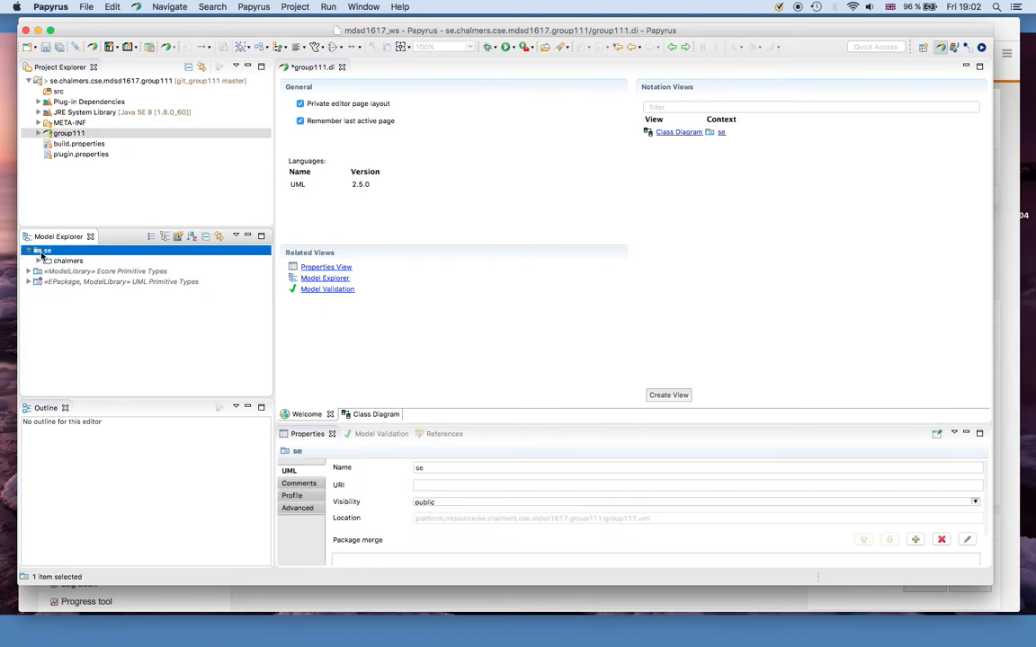
pyautogui.rightClick(41, 255)
pyautogui.moveTo(75, 289)
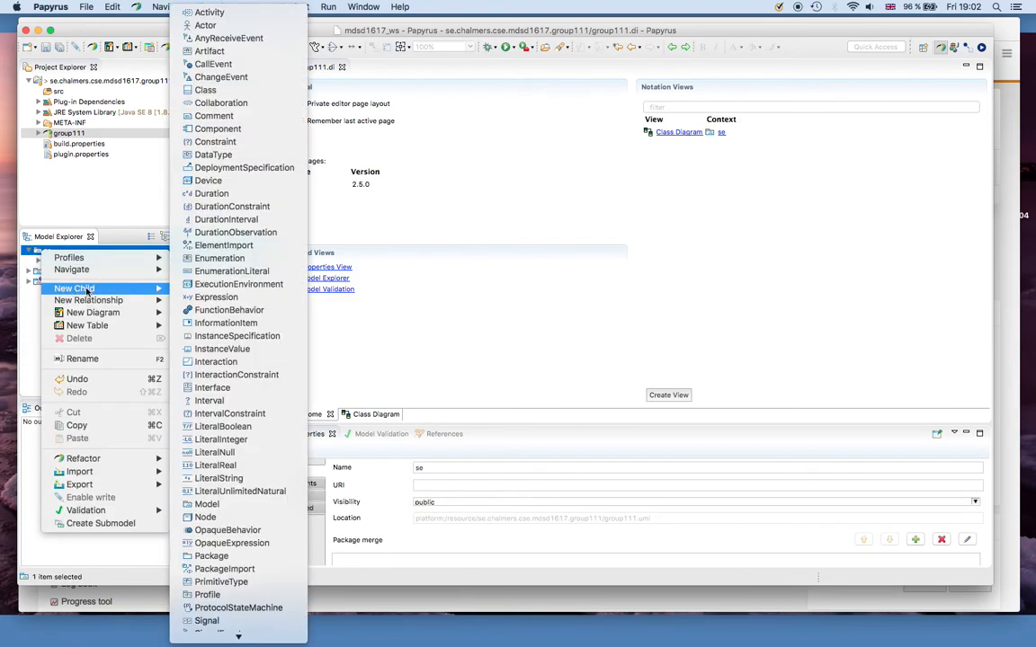
pyautogui.click(209, 556)
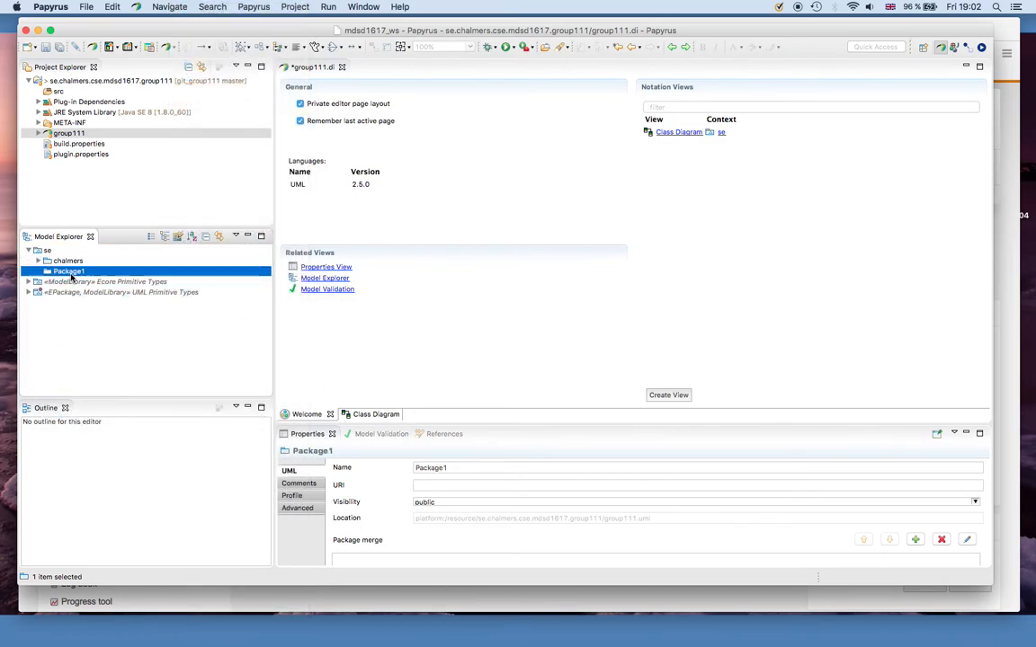
pyautogui.click(432, 468)
pyautogui.press('super+a')
pyautogui.write('U')
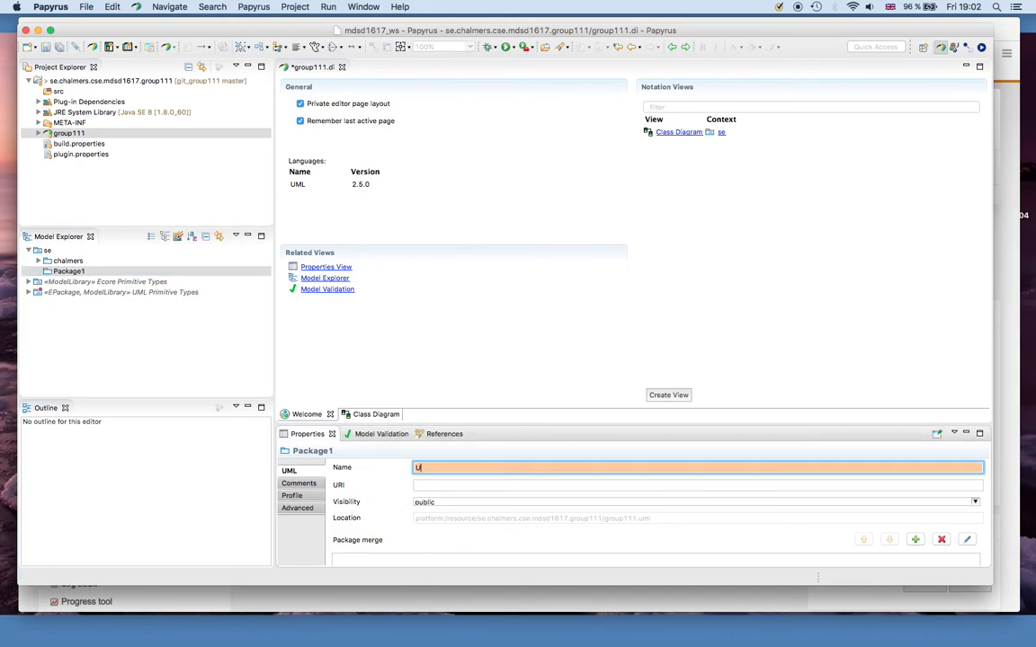
pyautogui.write('seCasePackage')
pyautogui.press('Return')
# Create a UseCase Diagram named UseCaseDiagram inside UseCasePackage
pyautogui.click(90, 271)
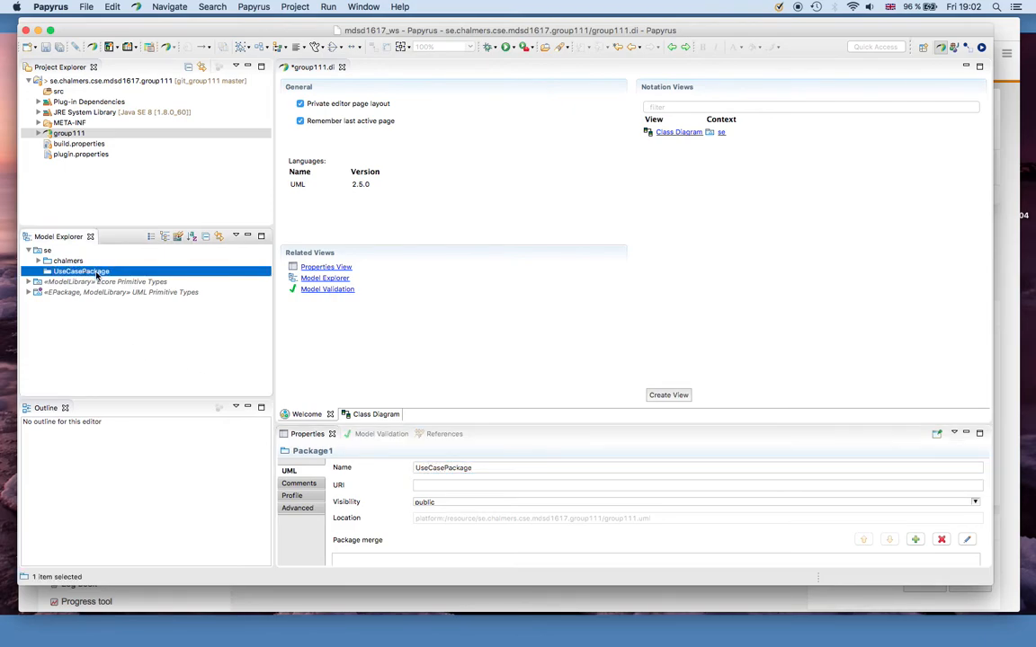
pyautogui.rightClick(96, 274)
pyautogui.moveTo(168, 335)
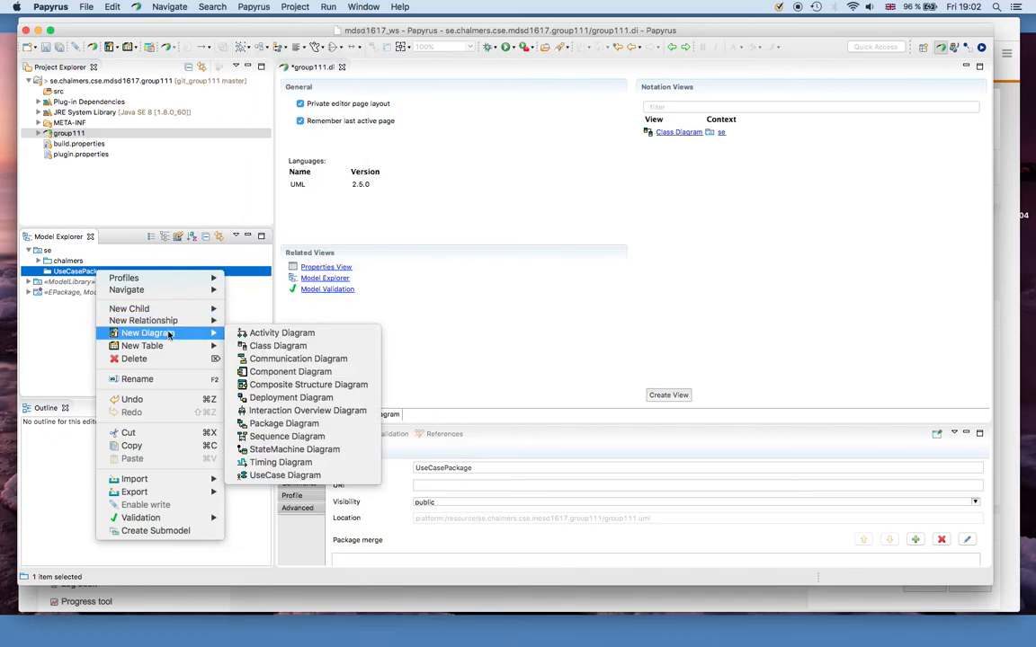
pyautogui.click(261, 475)
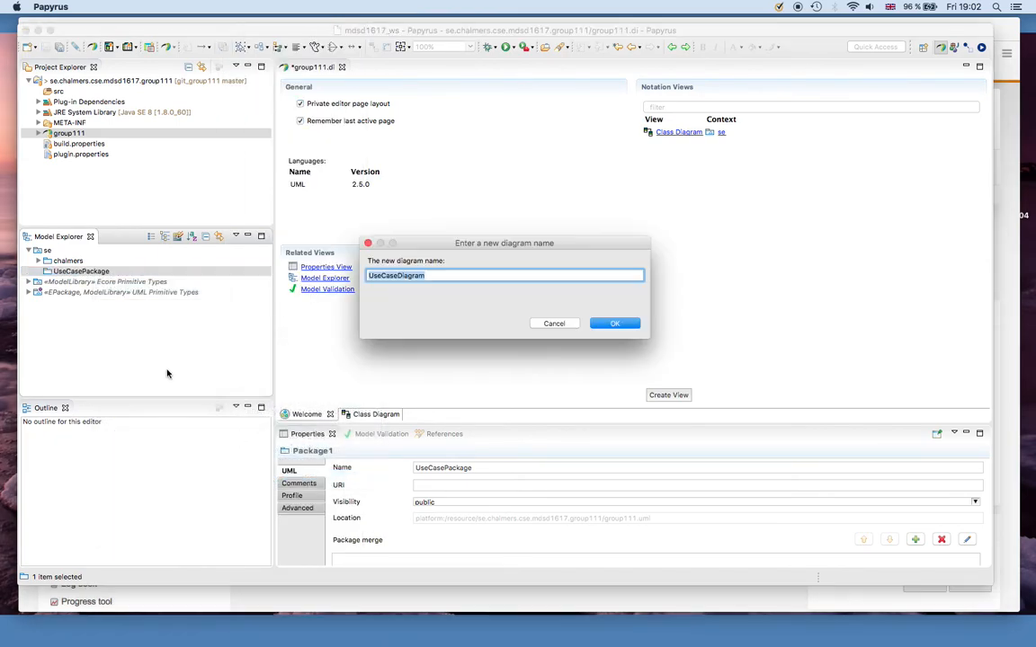
pyautogui.click(614, 323)
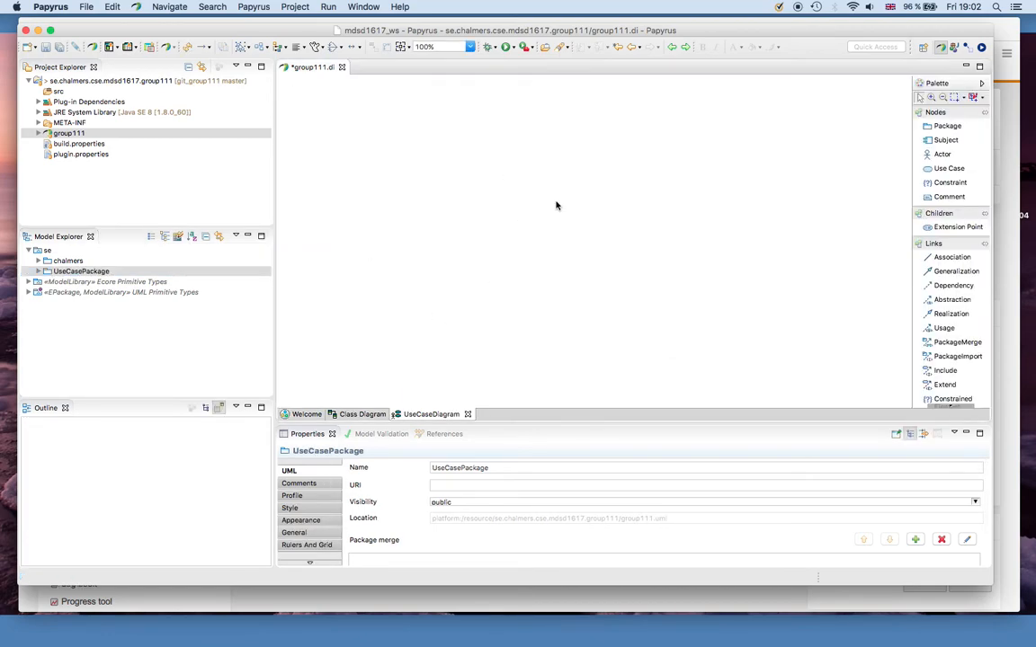
# Place two use cases and one actor in UseCaseDiagram, keeping their default names
pyautogui.click(935, 168)
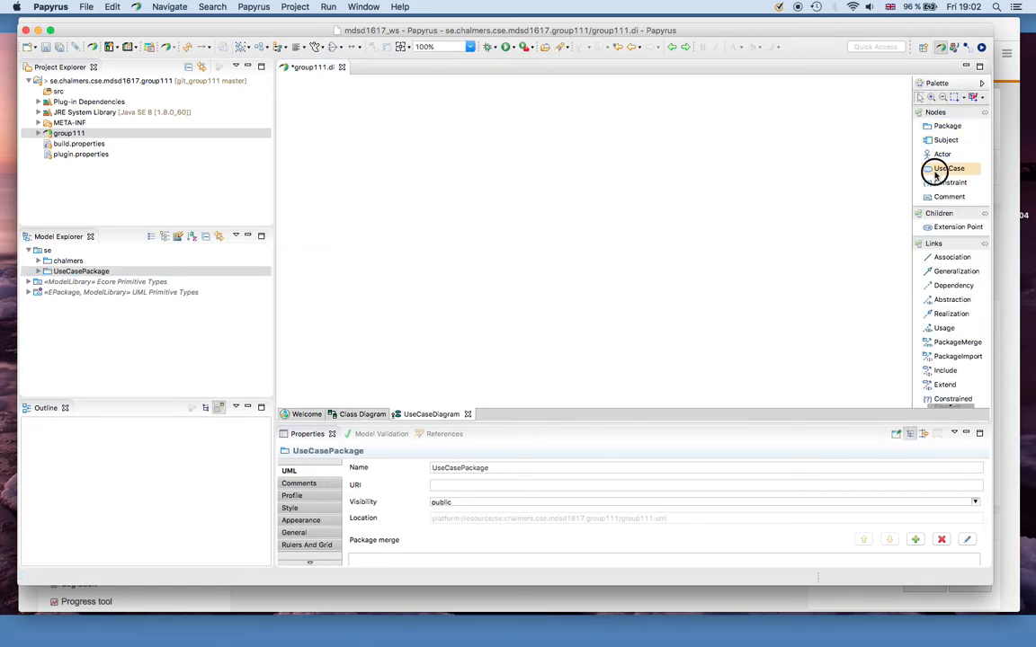
pyautogui.click(586, 157)
pyautogui.click(946, 168)
pyautogui.click(767, 217)
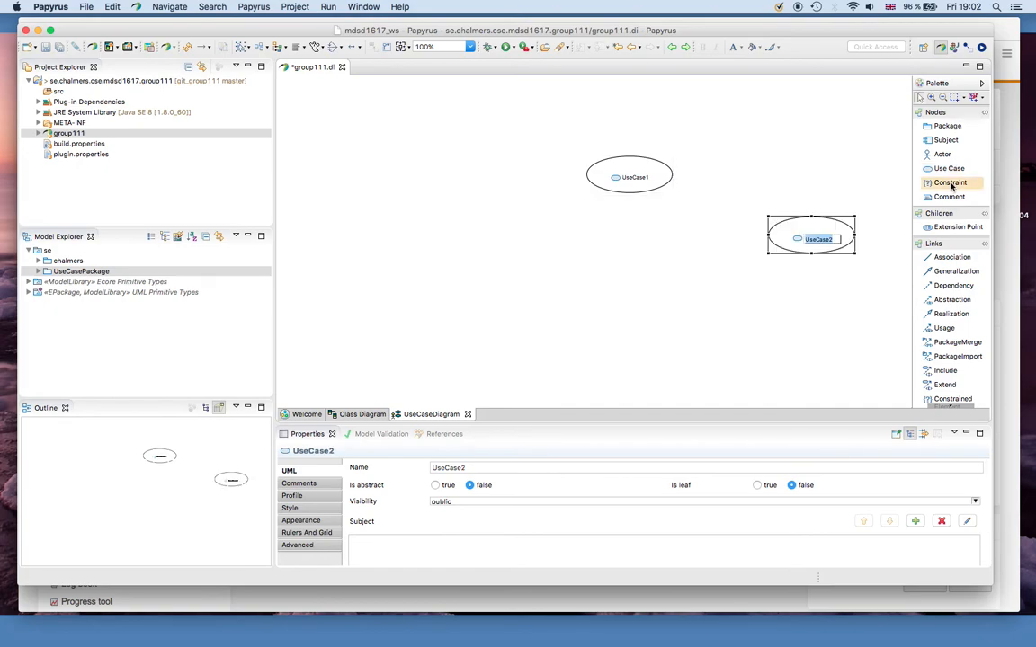
pyautogui.click(942, 154)
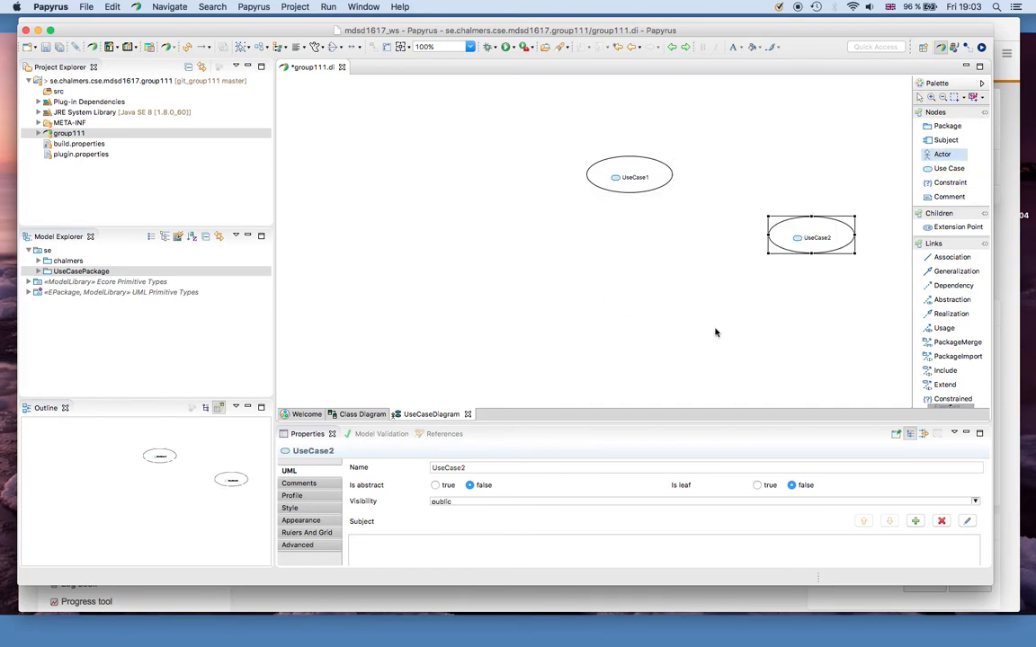
pyautogui.click(543, 282)
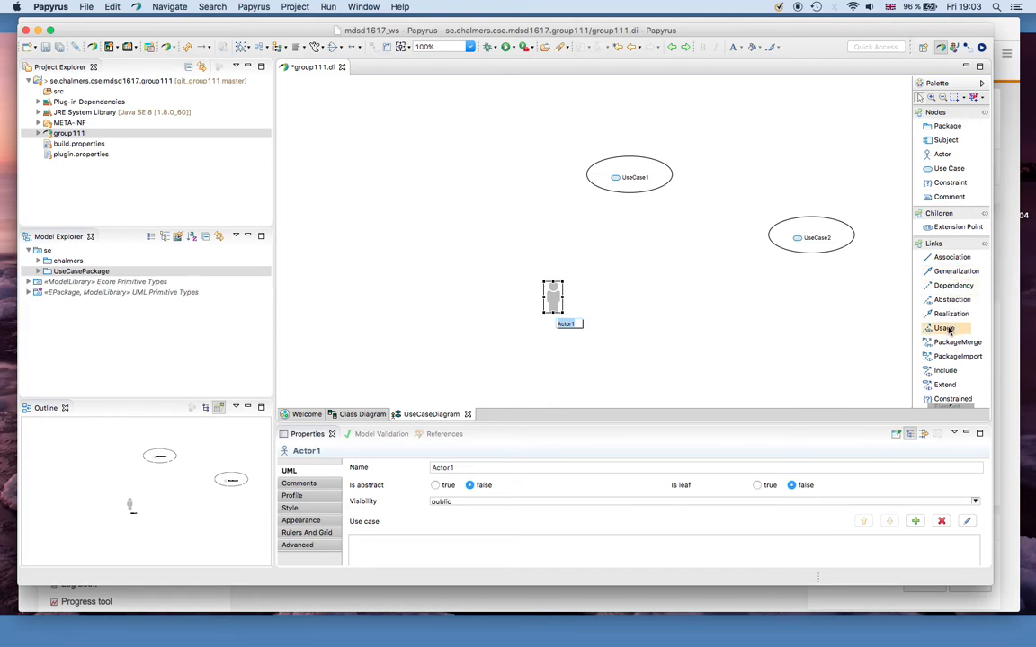
# Draw a Usage link from Actor1 to UseCase1 in the use case diagram
pyautogui.click(944, 259)
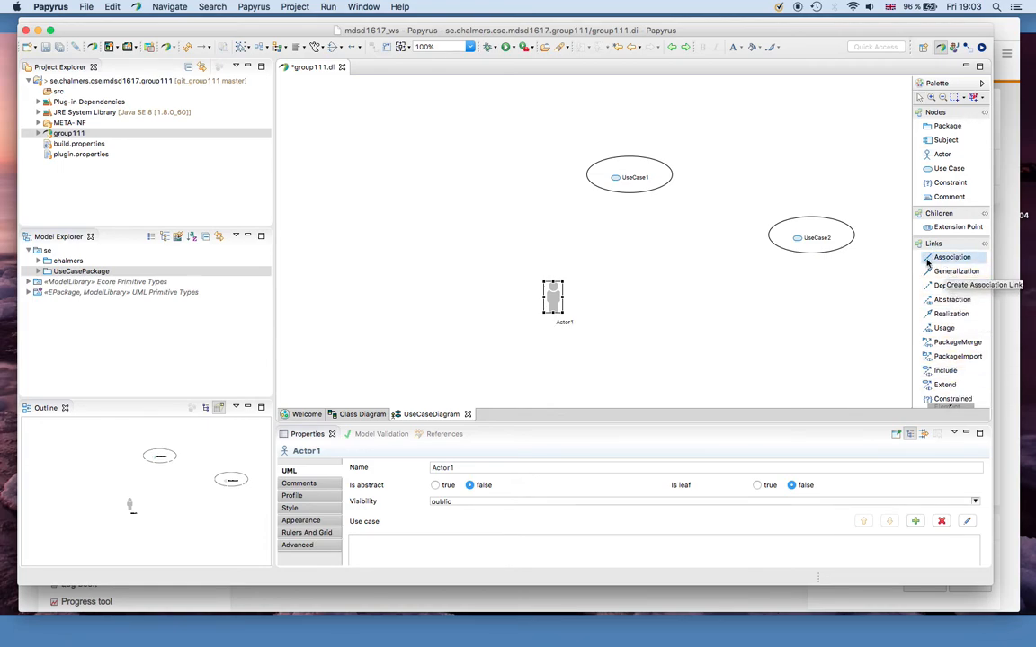
pyautogui.click(944, 328)
pyautogui.click(555, 296)
pyautogui.click(624, 173)
pyautogui.click(566, 397)
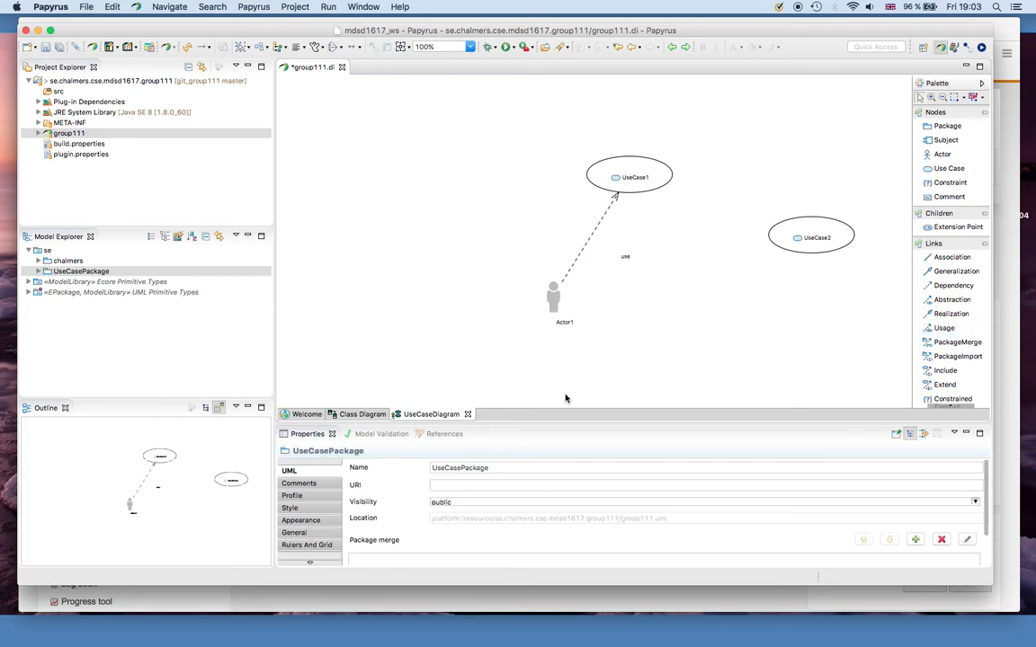
# Expand UseCasePackage in the model tree and check its use case, actor, usage and diagram entries
pyautogui.click(38, 272)
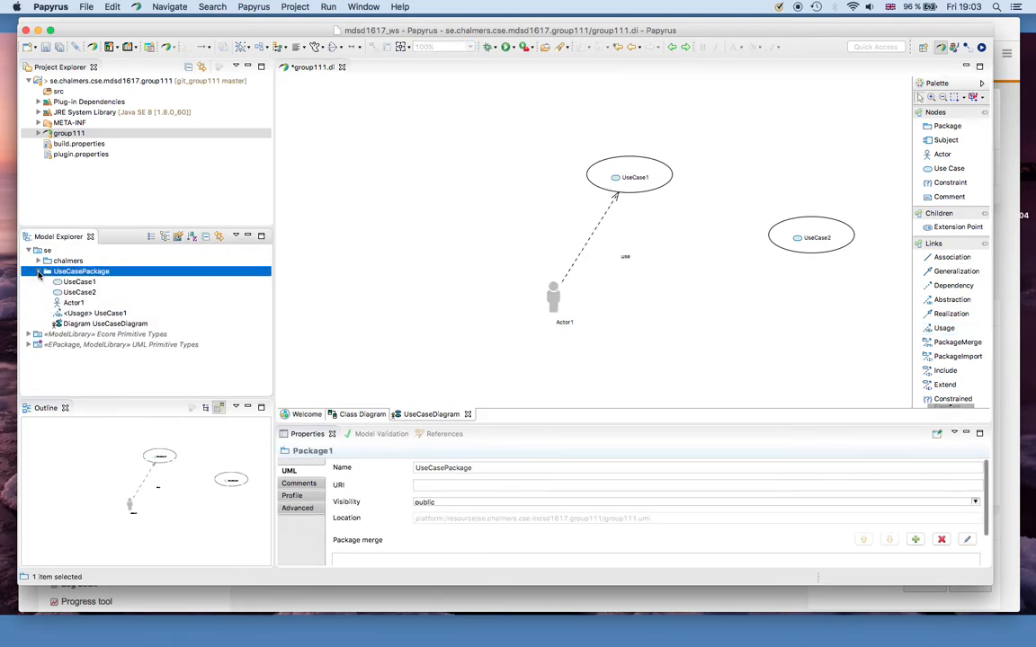
pyautogui.click(76, 325)
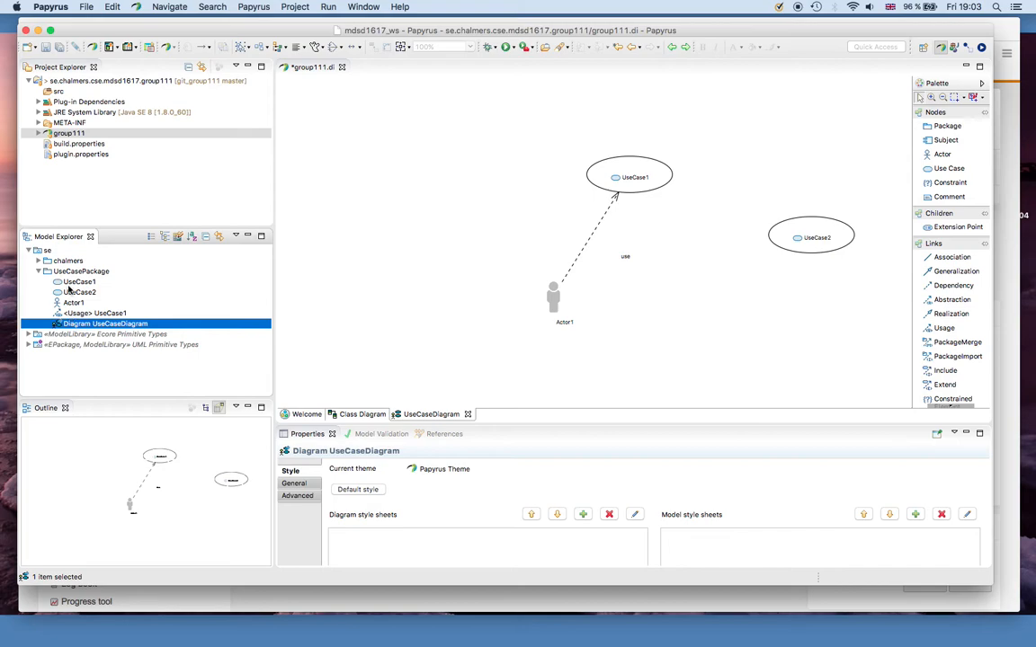
pyautogui.click(69, 285)
pyautogui.click(87, 327)
pyautogui.click(493, 221)
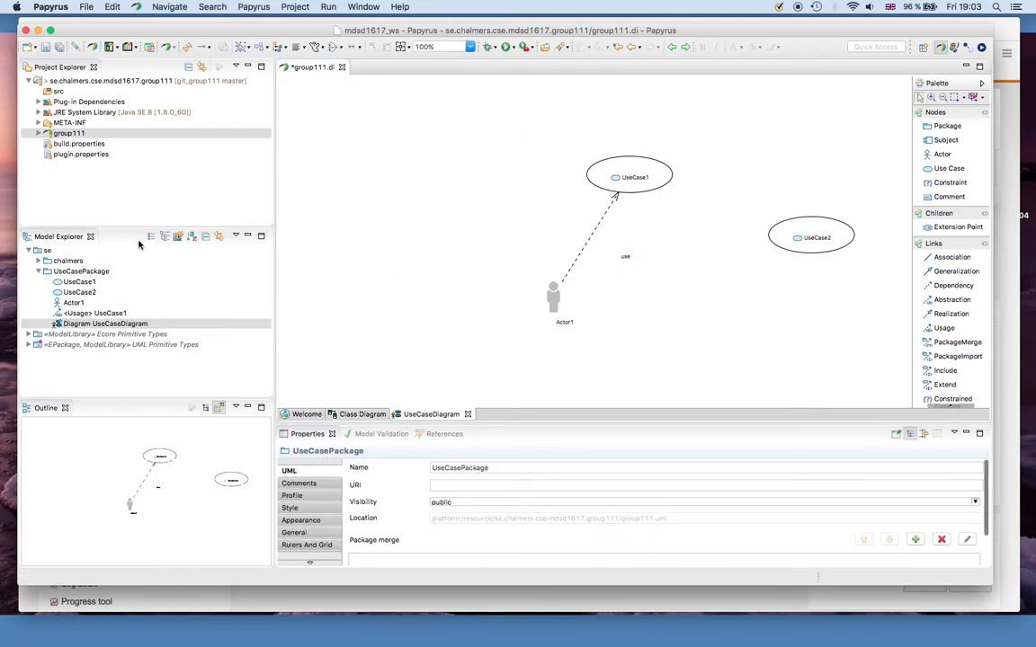
# Move UseCase2 from UseCasePackage up to the se root model, and undo the move
pyautogui.click(76, 292)
pyautogui.moveTo(76, 292); pyautogui.dragTo(47, 254)
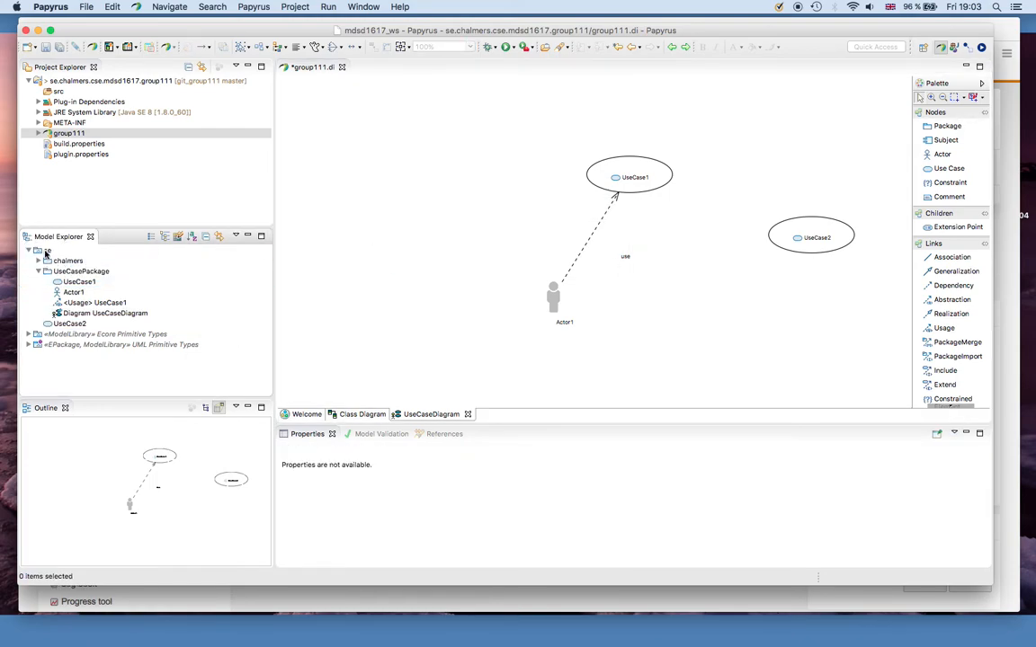
pyautogui.click(70, 323)
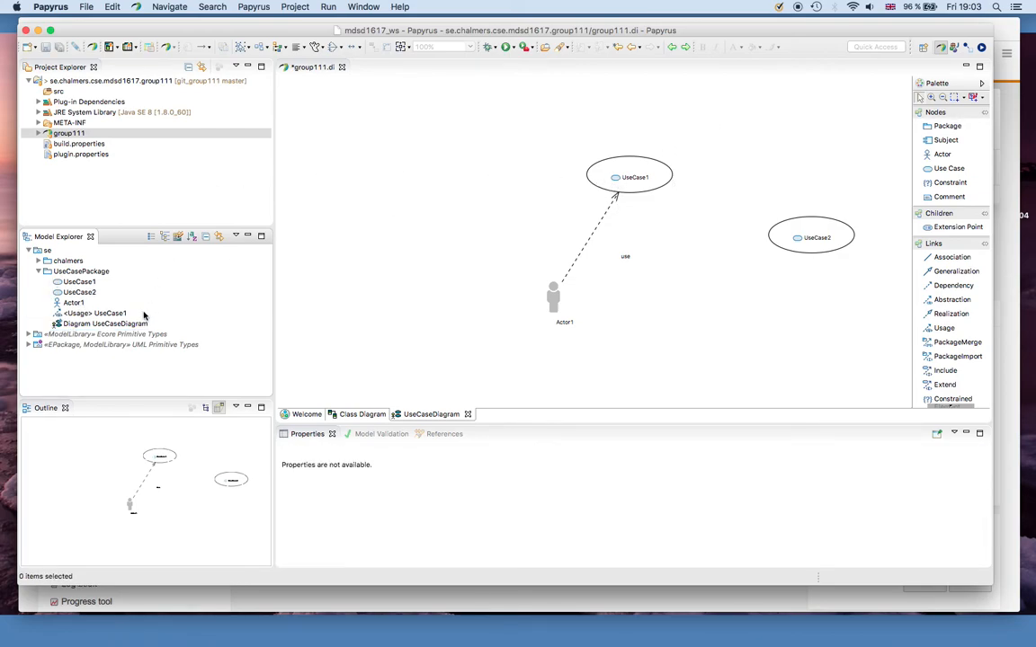
# Save the model, and delete UseCasePackage with all its contents
pyautogui.click(65, 272)
pyautogui.press('super+s')
pyautogui.click(449, 226)
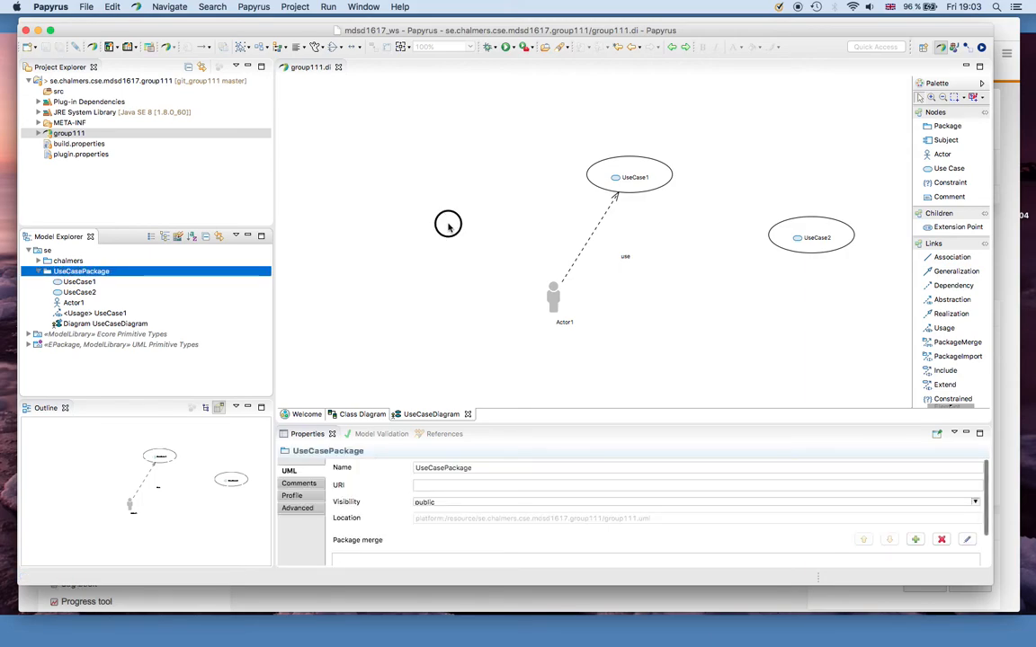
pyautogui.click(64, 274)
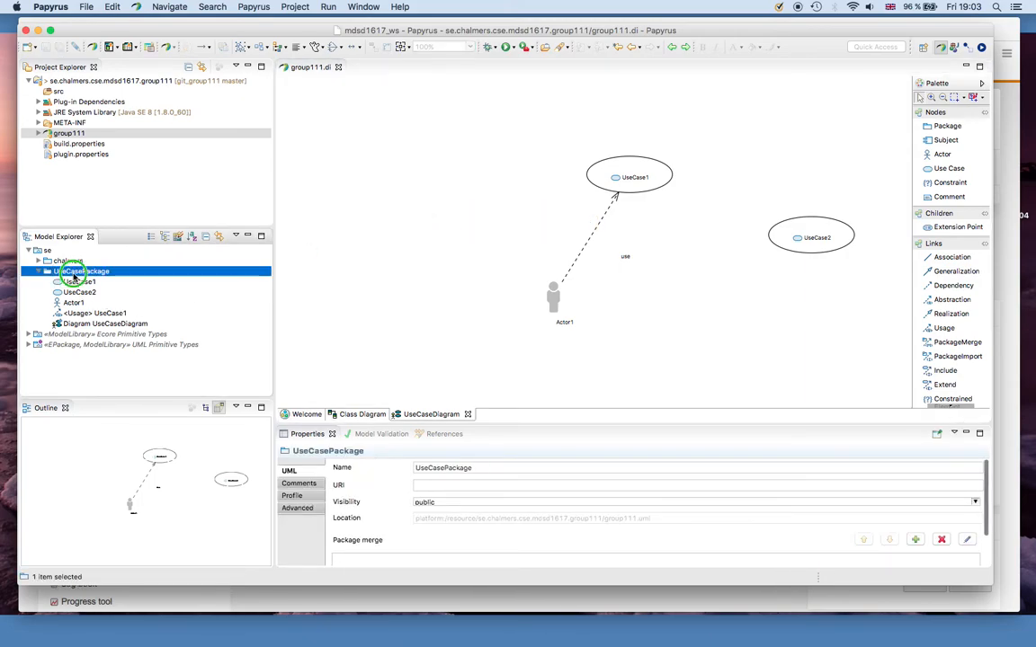
pyautogui.rightClick(74, 272)
pyautogui.click(112, 360)
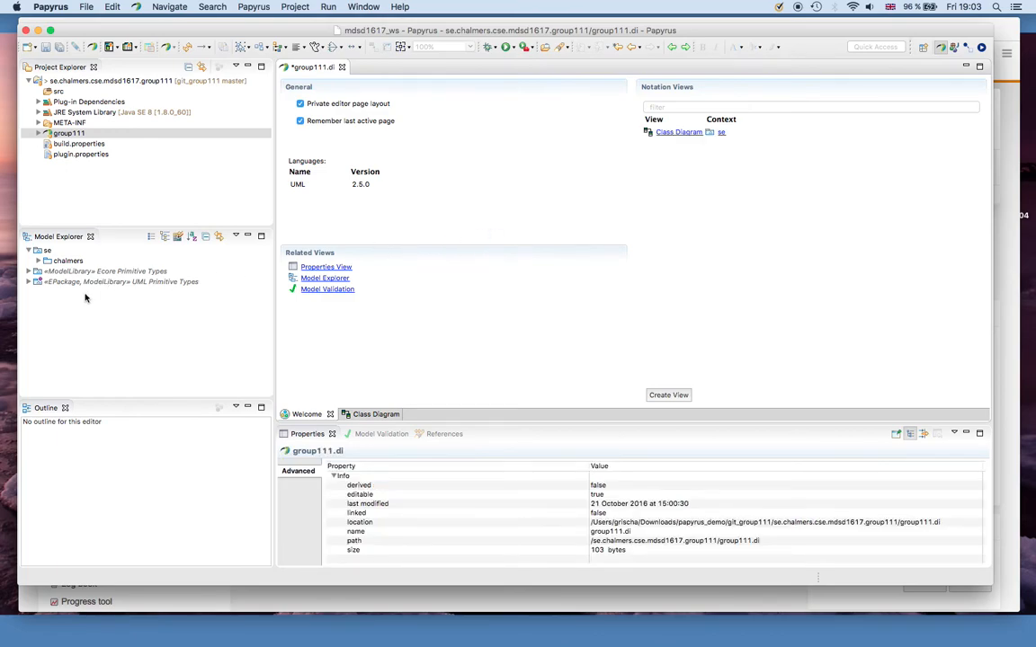
# Save the model and expand the chalmers package in the model tree down to the contents of group111
pyautogui.click(38, 261)
pyautogui.click(67, 272)
pyautogui.hotkey('ctrl', 's')
pyautogui.click(48, 271)
pyautogui.click(57, 281)
pyautogui.click(67, 293)
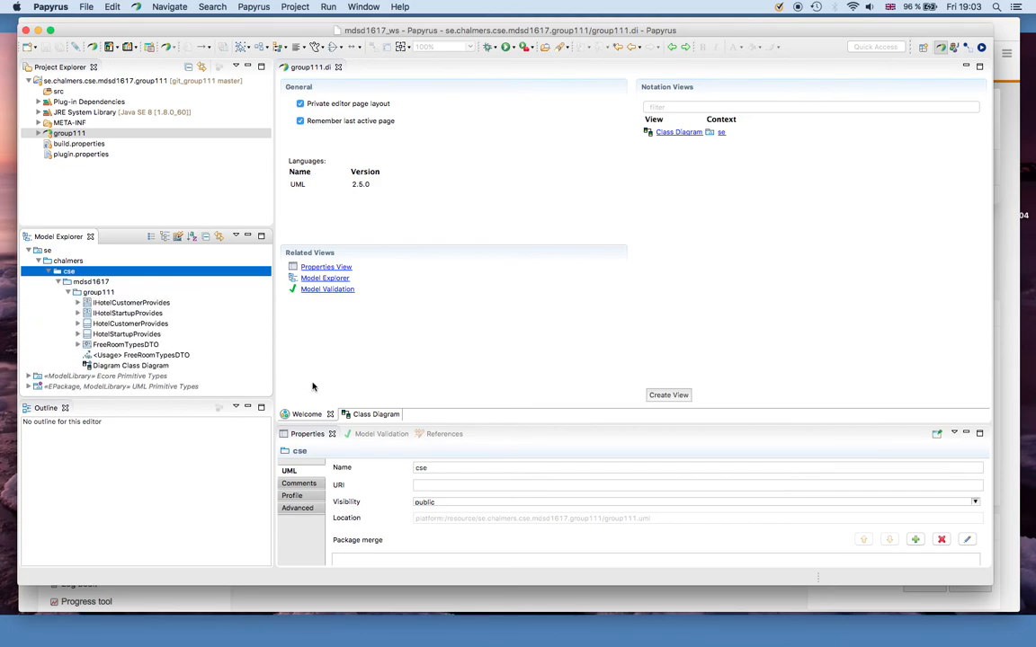
# Open Class Diagram and enlarge its drawing area by narrowing the explorer views and lowering the Properties view
pyautogui.click(369, 415)
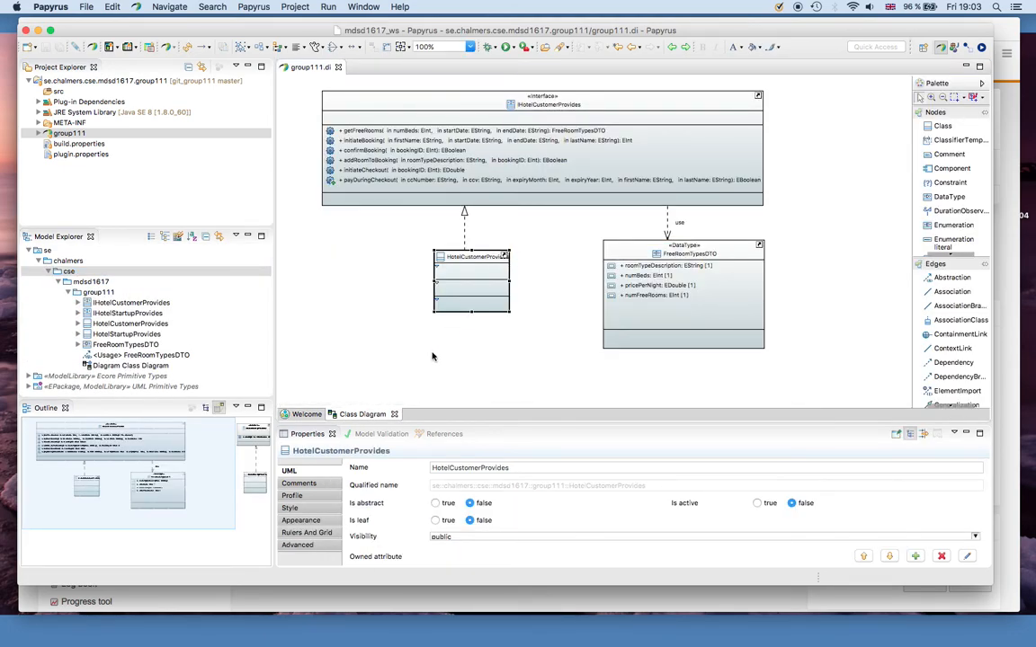
pyautogui.click(391, 357)
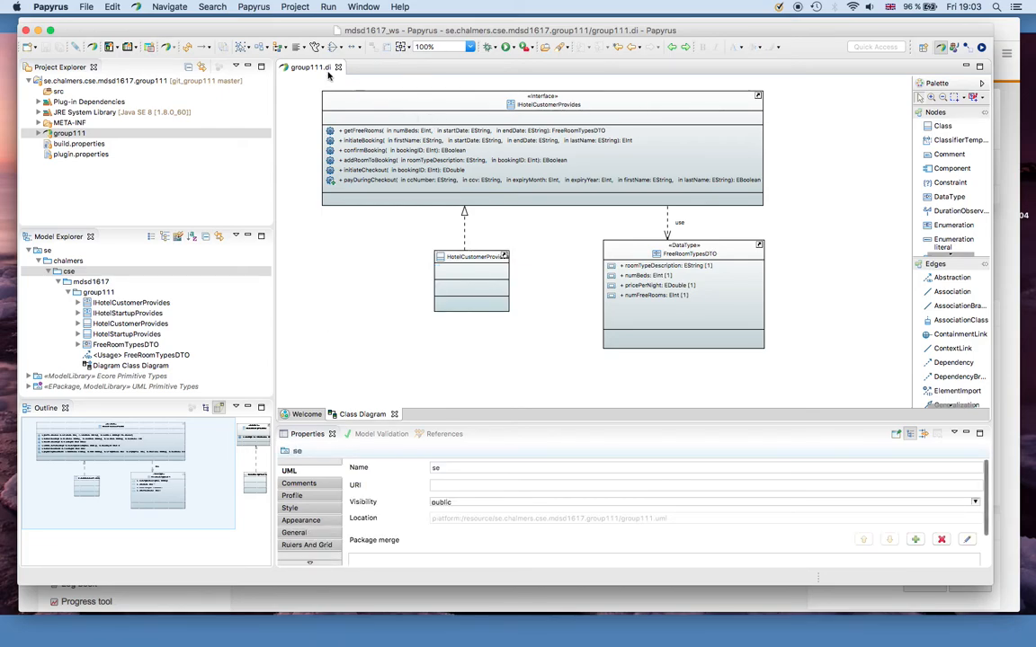
pyautogui.moveTo(274, 103); pyautogui.dragTo(179, 106)
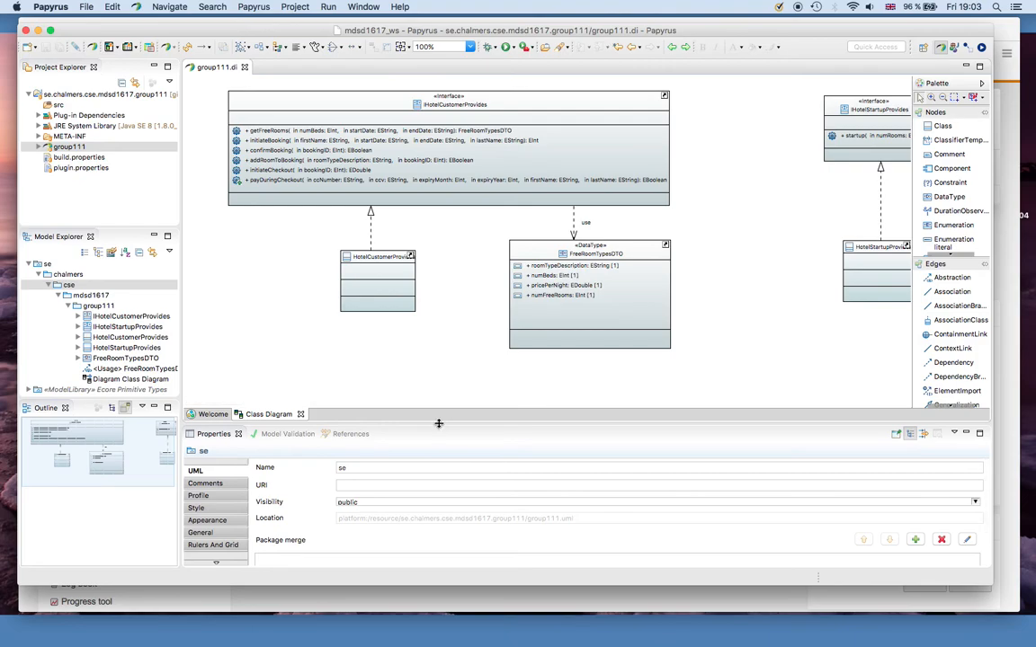
pyautogui.moveTo(439, 423); pyautogui.dragTo(434, 498)
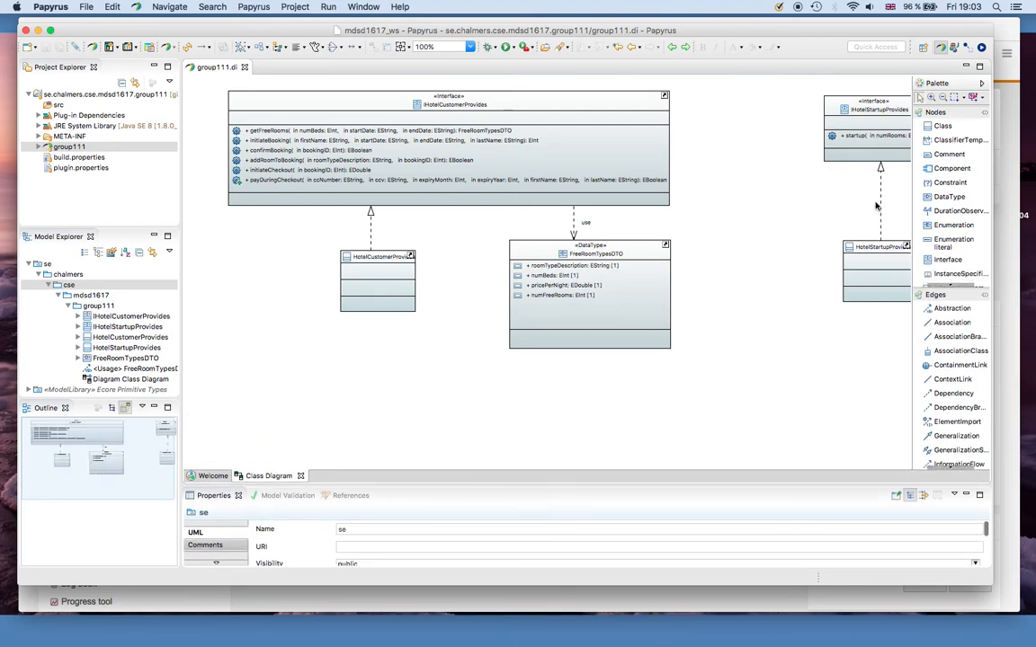
# Move the IHotelStartupProvides interface and HotelStartupProvides class together closer to the other elements so both fit fully in view
pyautogui.click(868, 113)
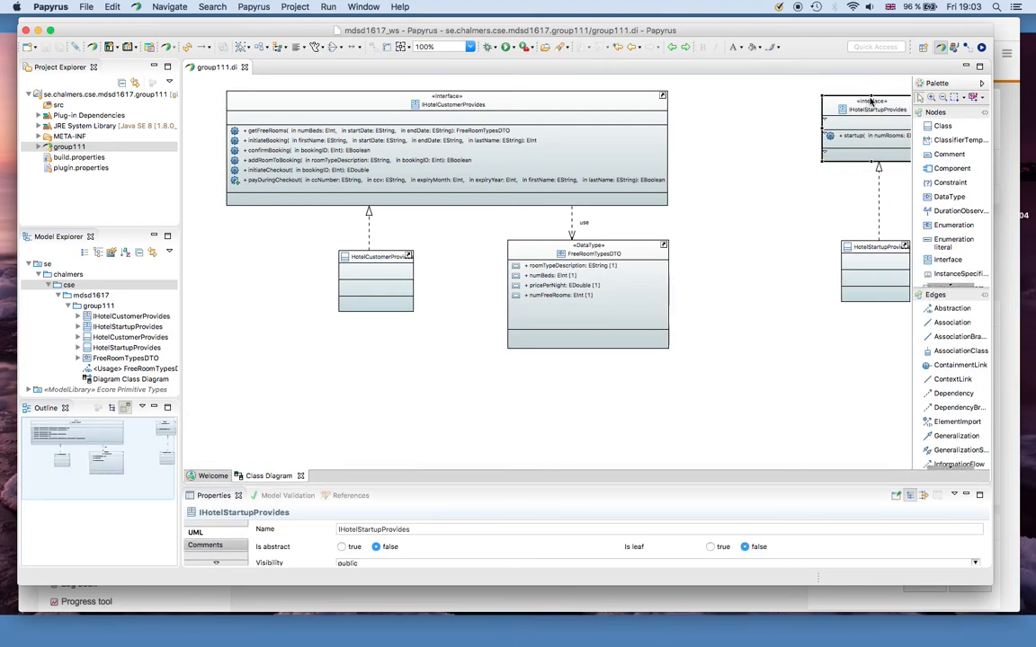
pyautogui.keyDown('shift'); pyautogui.click(867, 252); pyautogui.keyUp('shift')
pyautogui.moveTo(868, 252); pyautogui.dragTo(791, 255)
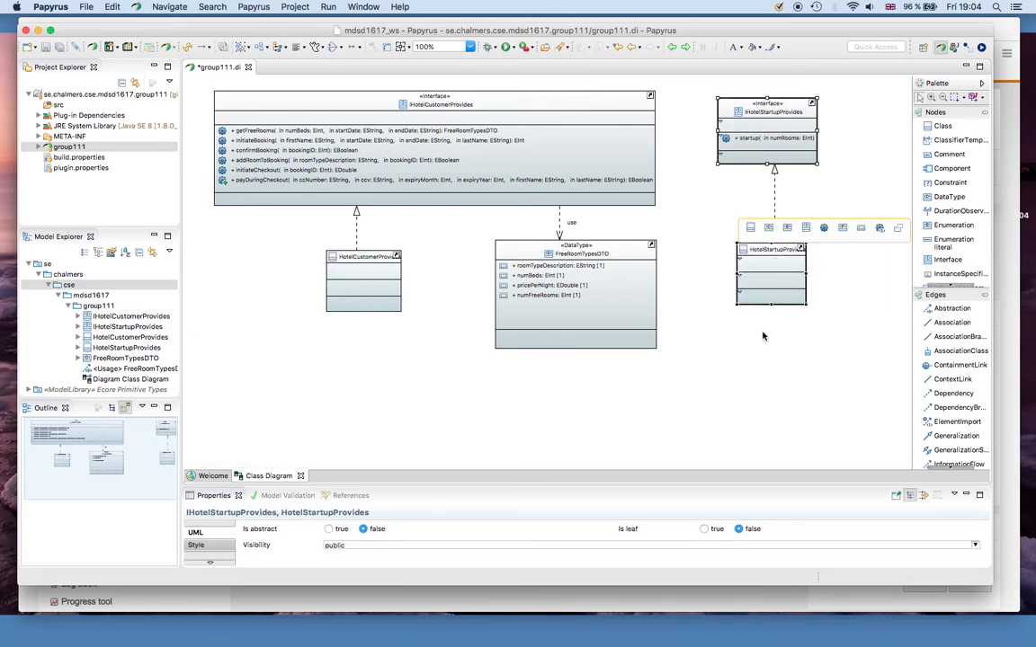
pyautogui.click(762, 337)
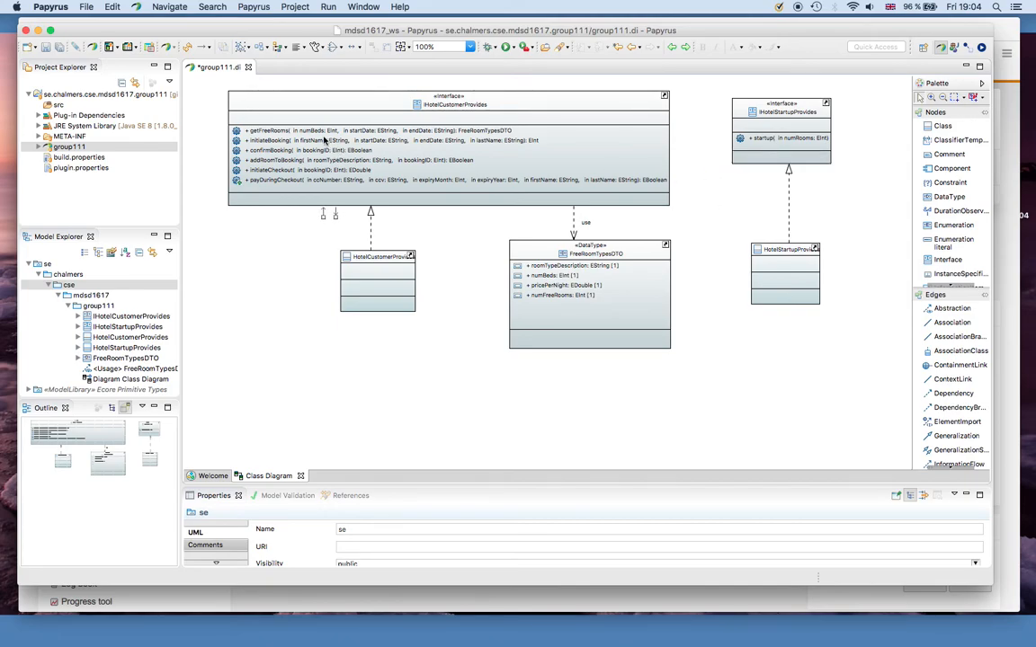
# Examine the two interfaces, their implementing classes and the FreeRoomTypesDTO data type in the class diagram
pyautogui.click(284, 117)
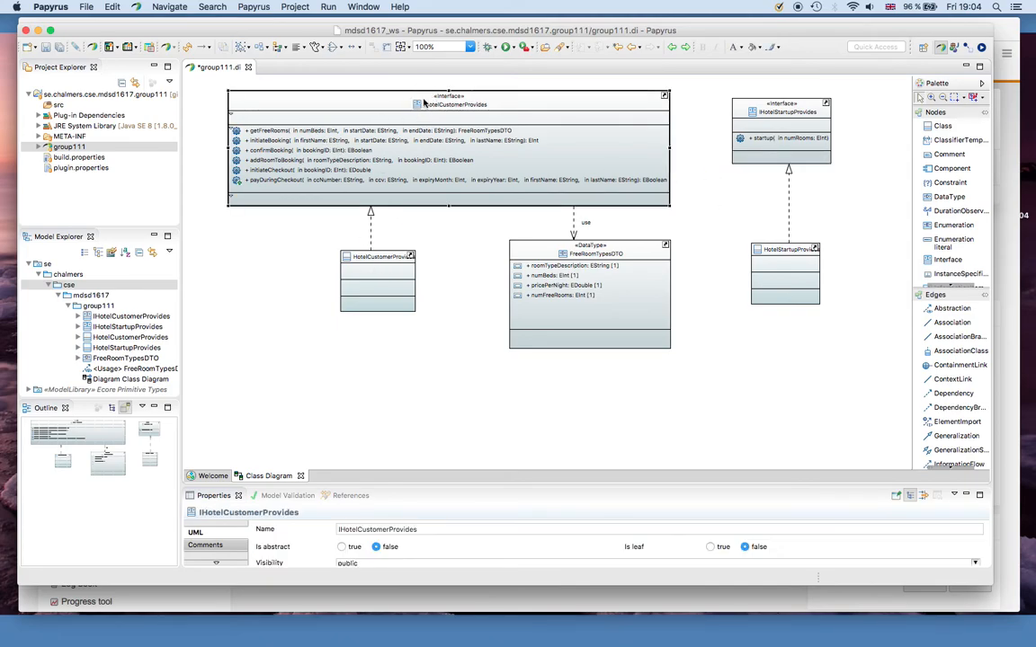
pyautogui.click(786, 280)
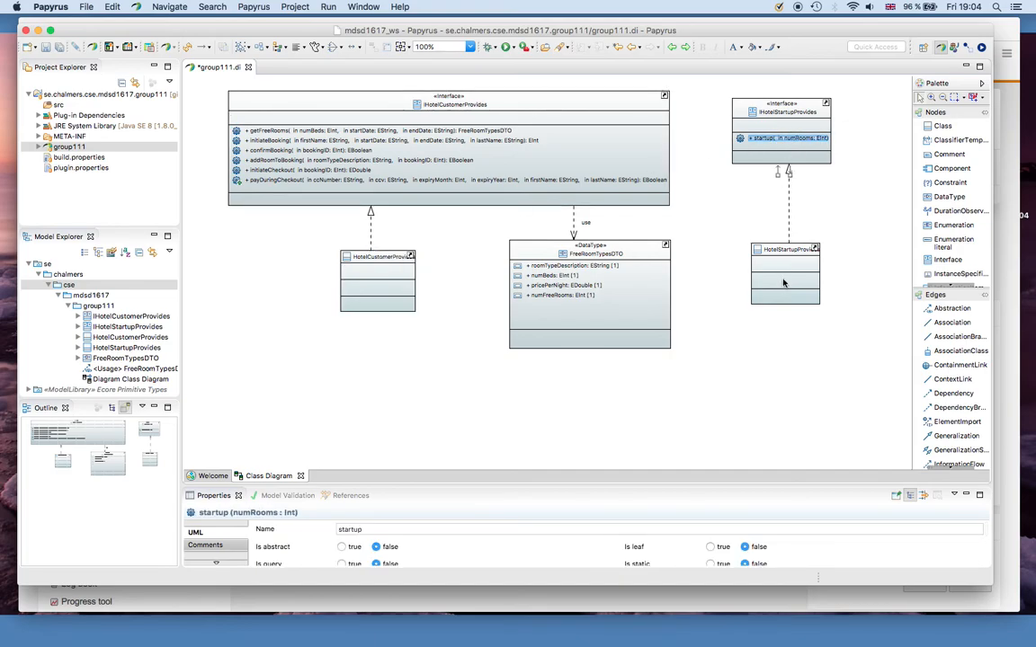
pyautogui.click(421, 285)
pyautogui.click(395, 286)
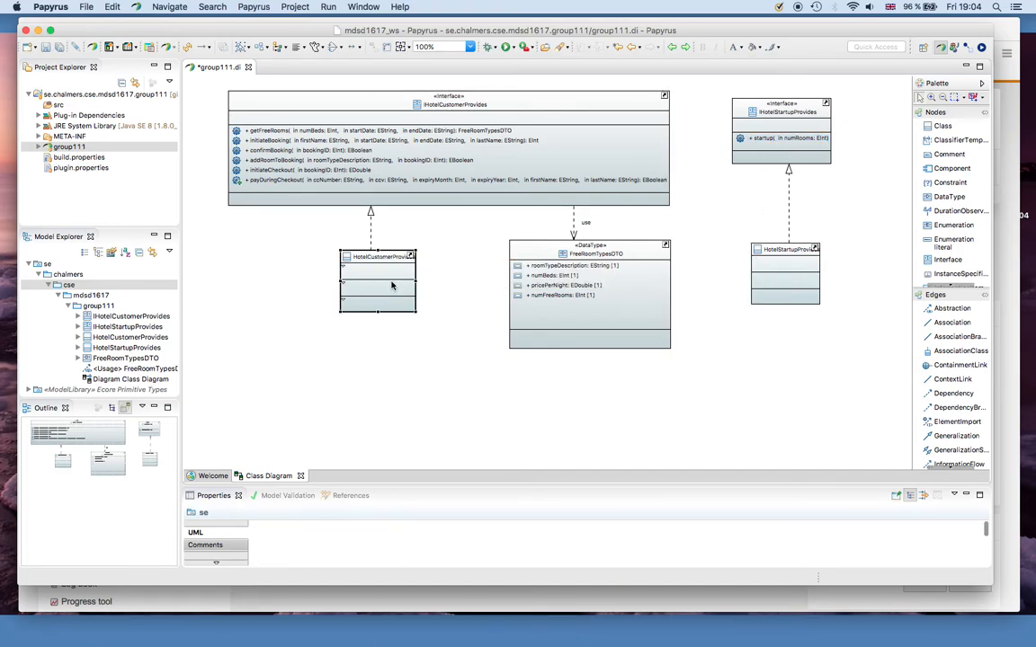
pyautogui.click(781, 282)
pyautogui.click(769, 102)
pyautogui.click(606, 300)
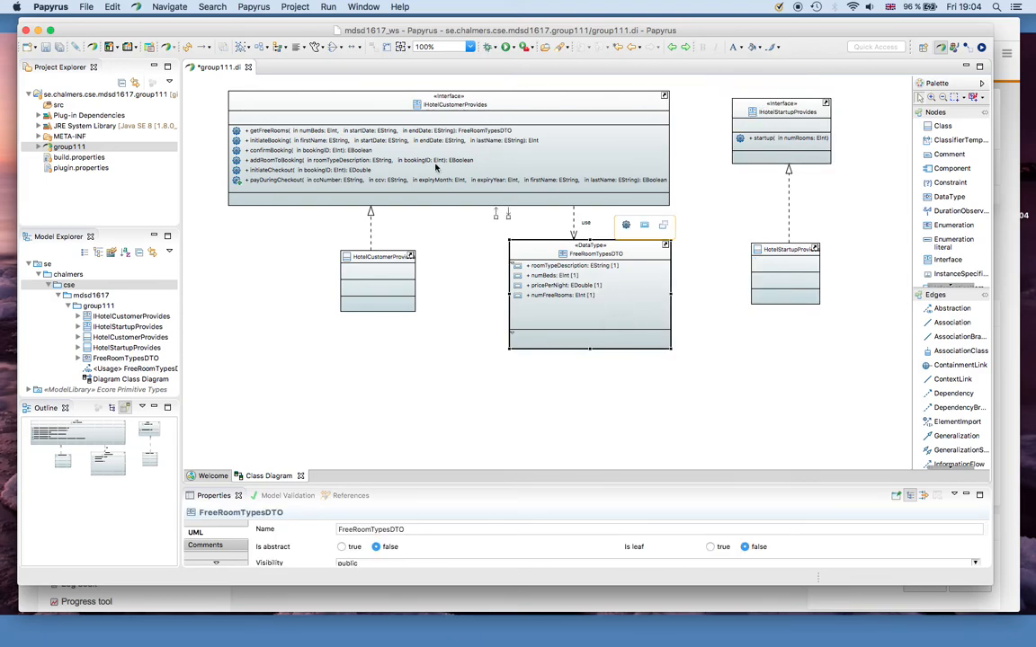
# Go through the operations of the IHotelCustomerProvides interface, from getFreeRooms to payDuringCheckout, and check their parameters
pyautogui.click(319, 131)
pyautogui.click(302, 140)
pyautogui.doubleClick(308, 151)
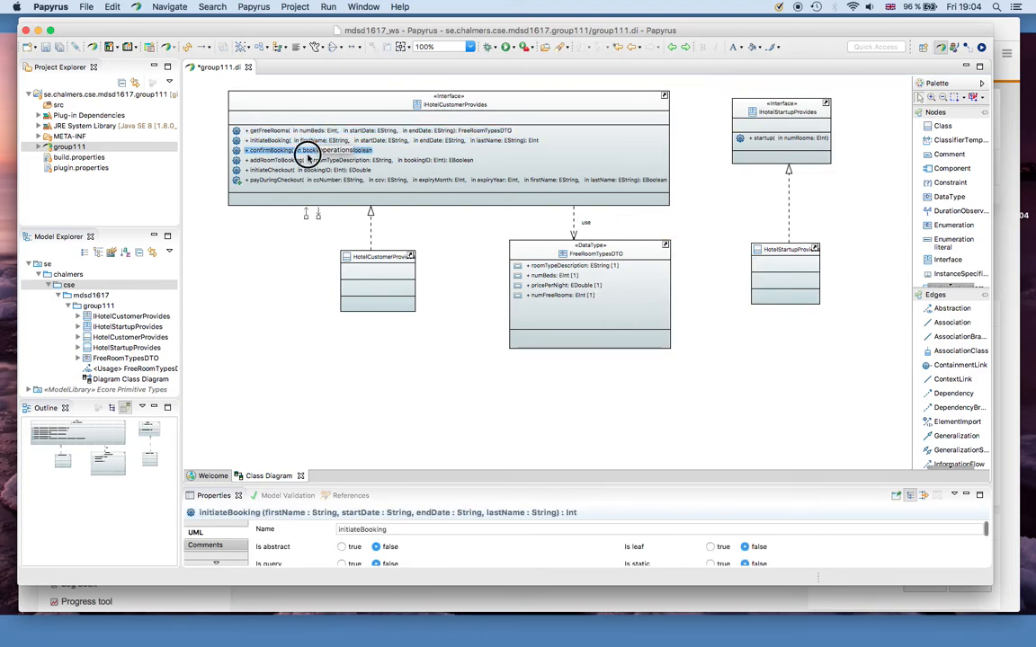
pyautogui.click(306, 161)
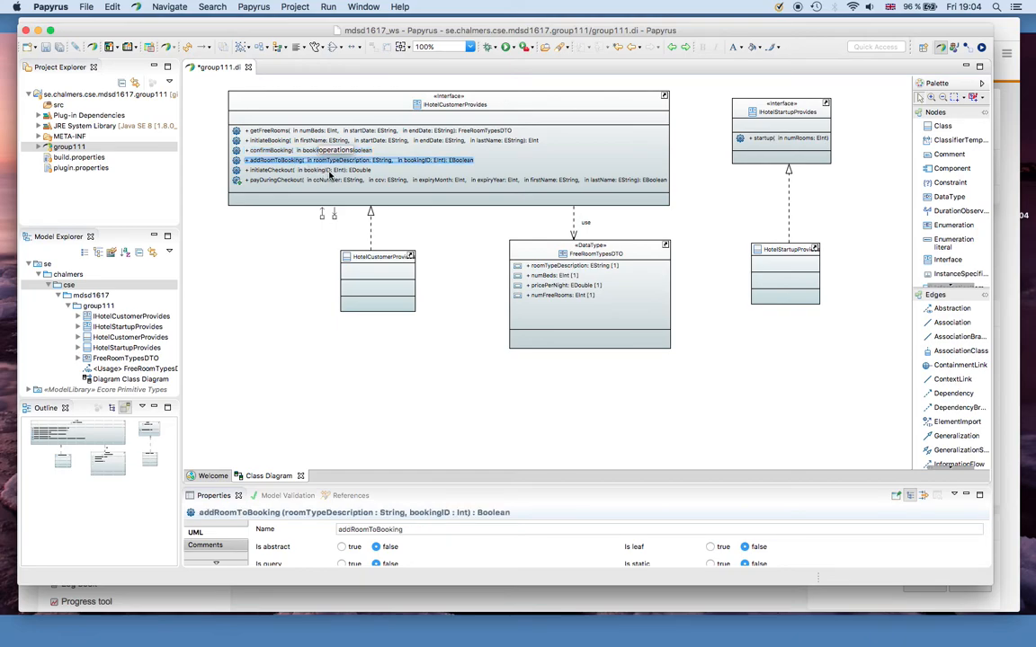
pyautogui.click(329, 171)
pyautogui.click(376, 185)
pyautogui.click(377, 182)
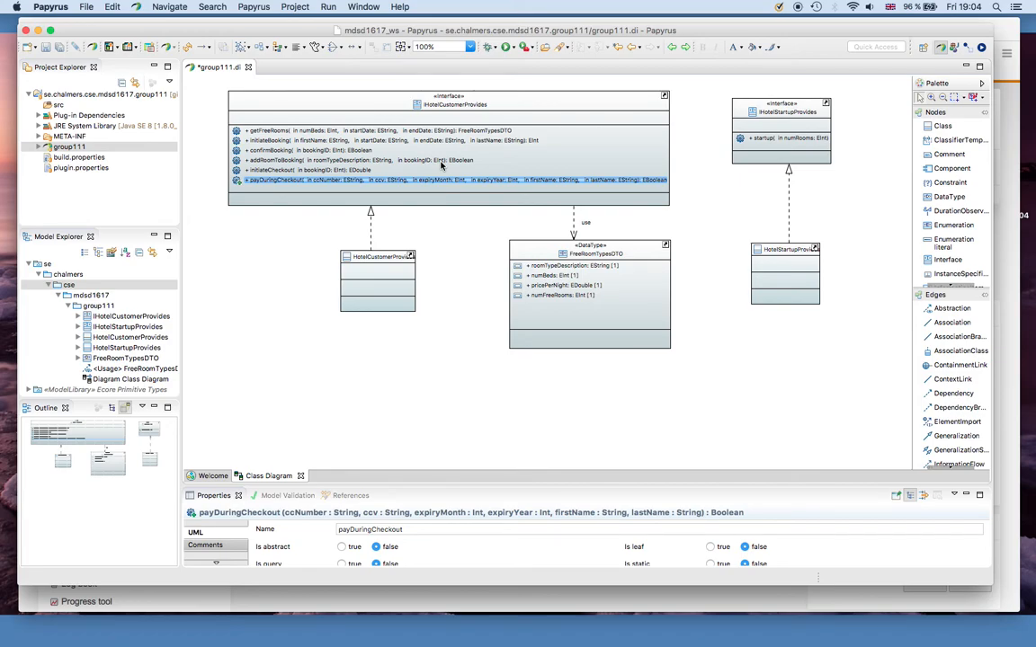
pyautogui.click(555, 160)
# Add an operation named checkIn to the IHotelCustomerProvides interface
pyautogui.click(374, 92)
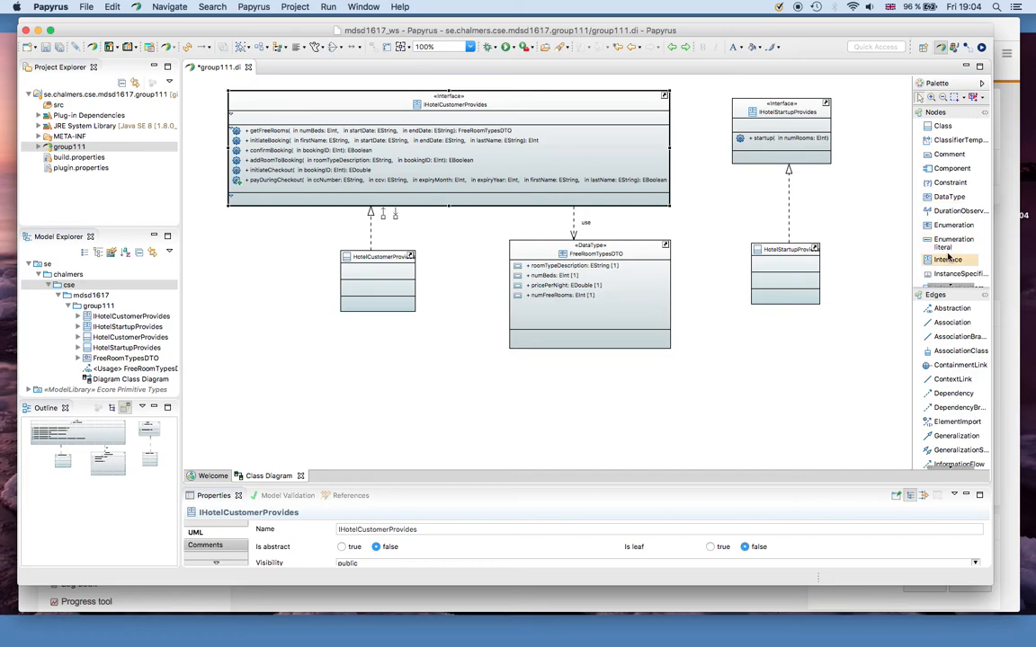
pyautogui.scroll(-3, 955, 288)
pyautogui.scroll(-3, 955, 288)
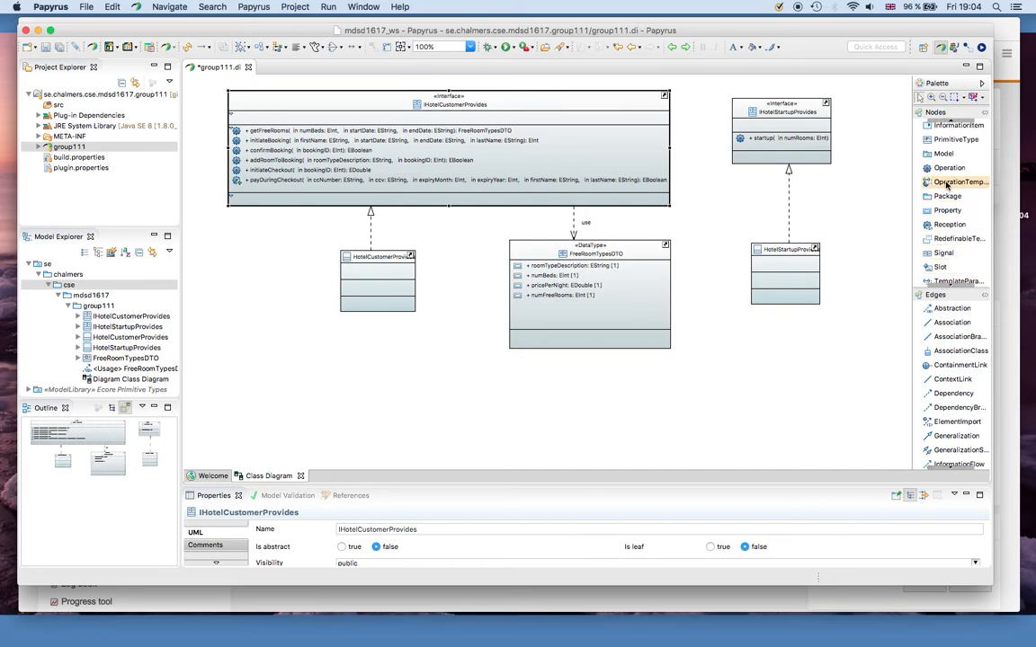
pyautogui.click(949, 168)
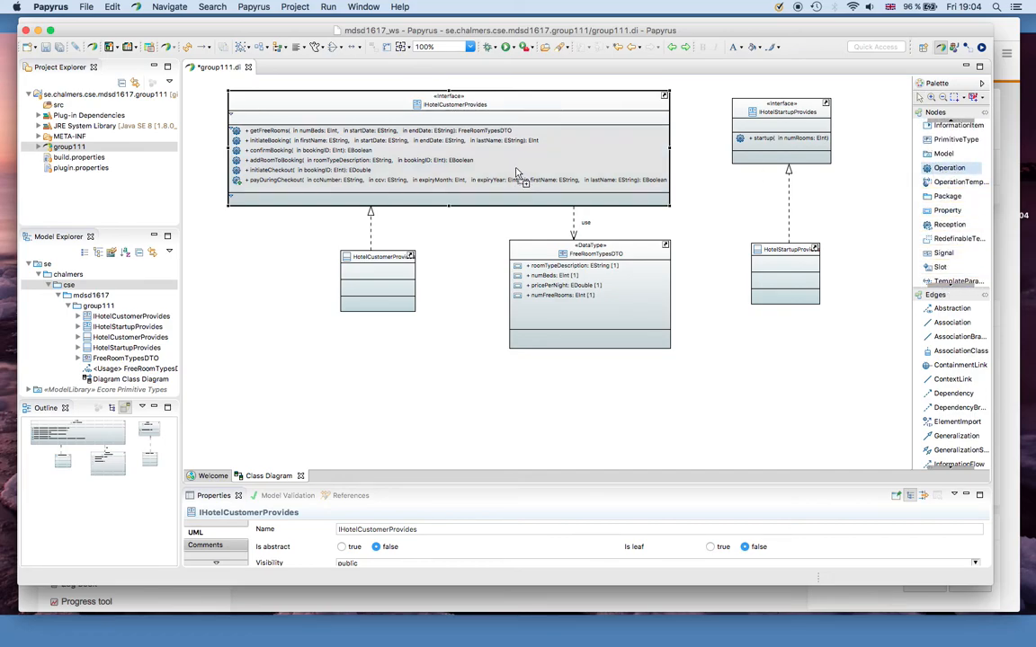
pyautogui.click(428, 187)
pyautogui.write('checkIn')
pyautogui.press('Return')
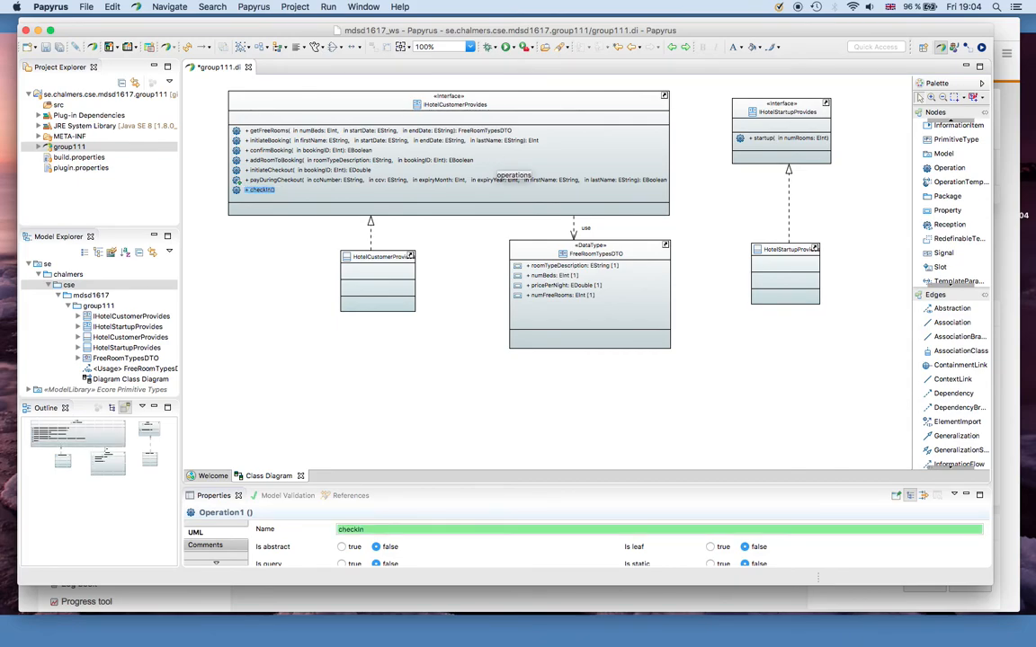
# Review the new checkIn operation alongside the existing operations of the IHotelCustomerProvides and IHotelStartupProvides interfaces
pyautogui.click(280, 194)
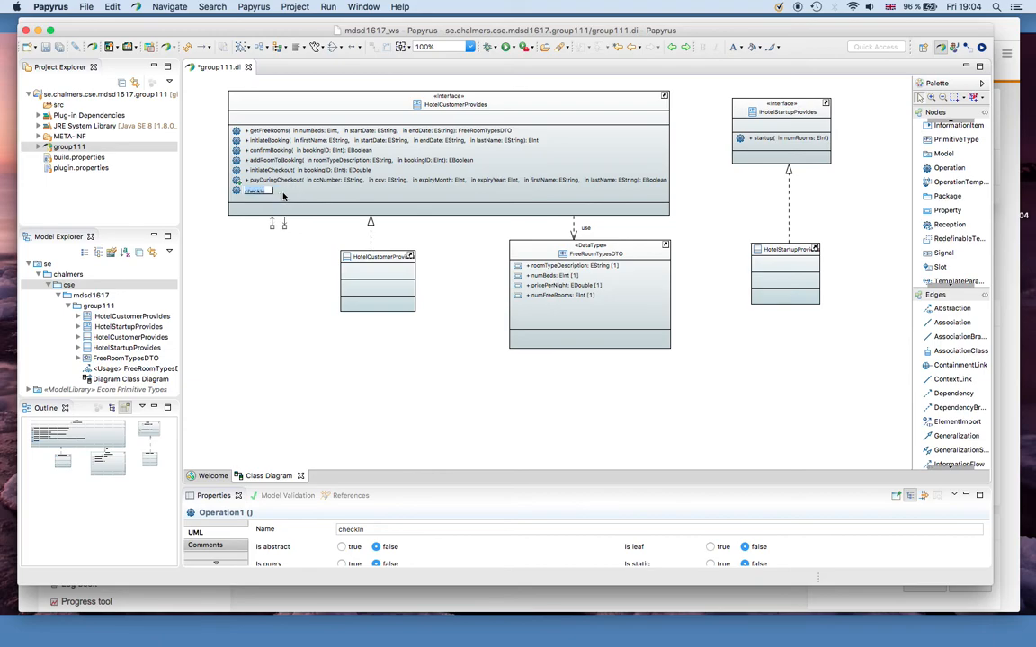
pyautogui.click(267, 150)
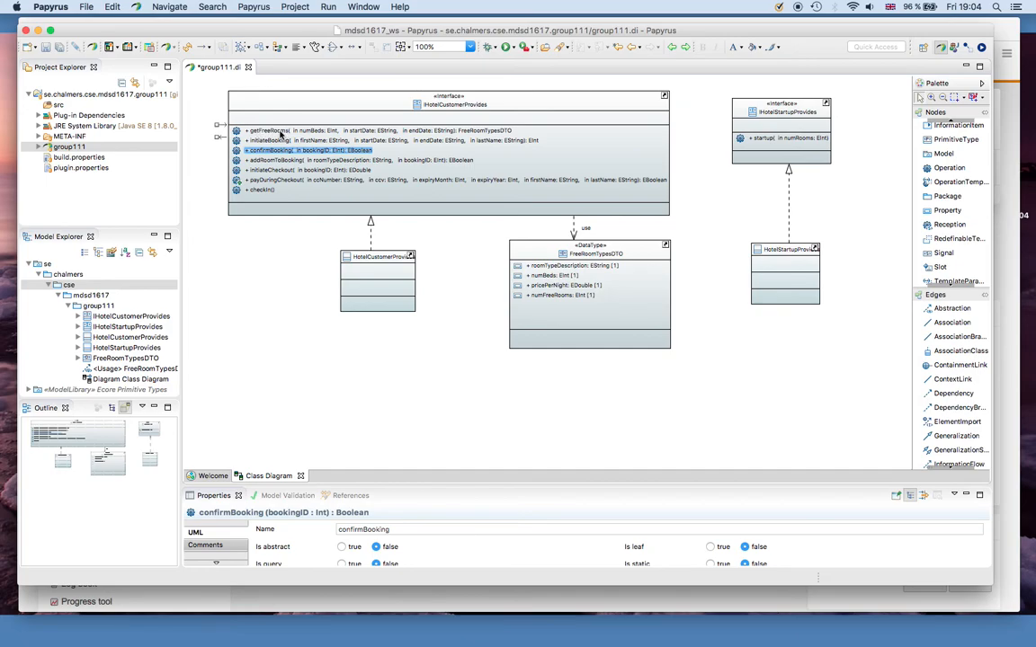
pyautogui.click(267, 130)
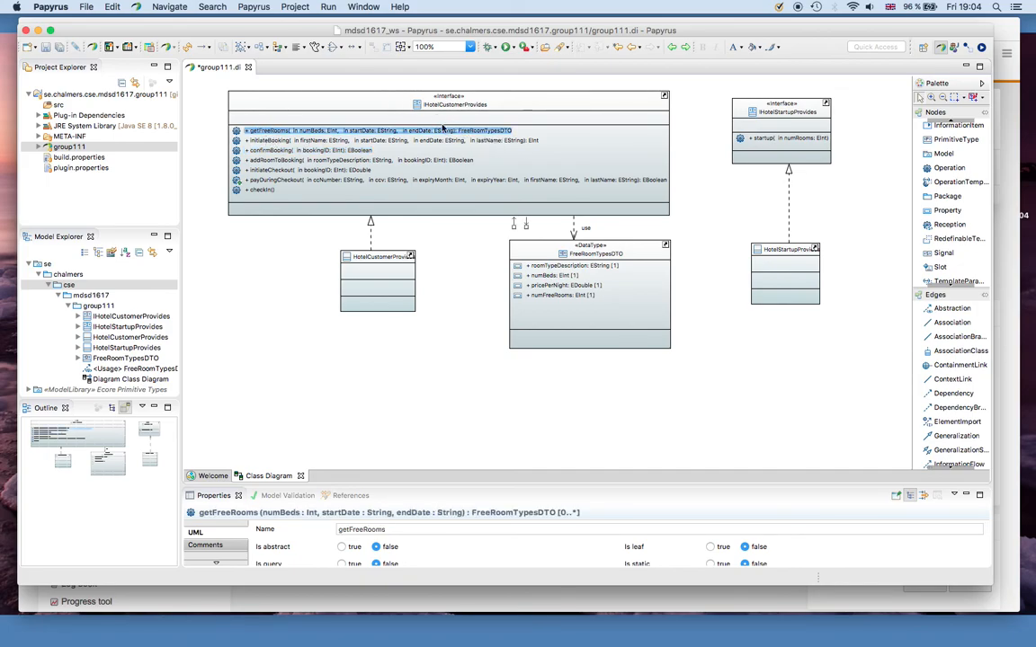
pyautogui.click(800, 139)
pyautogui.click(396, 142)
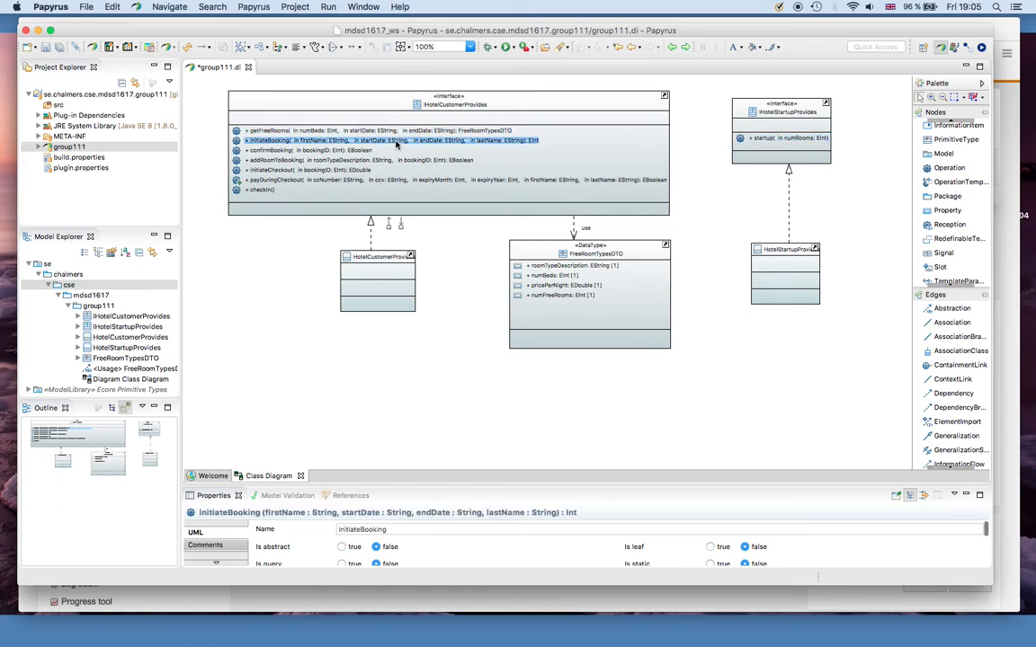
pyautogui.click(386, 160)
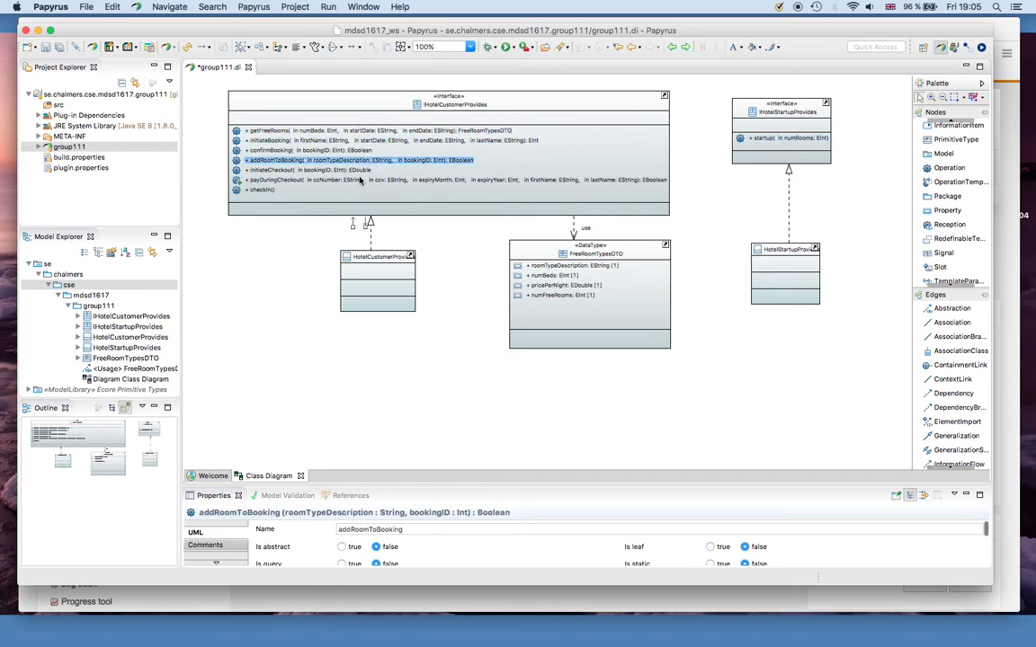
pyautogui.click(356, 180)
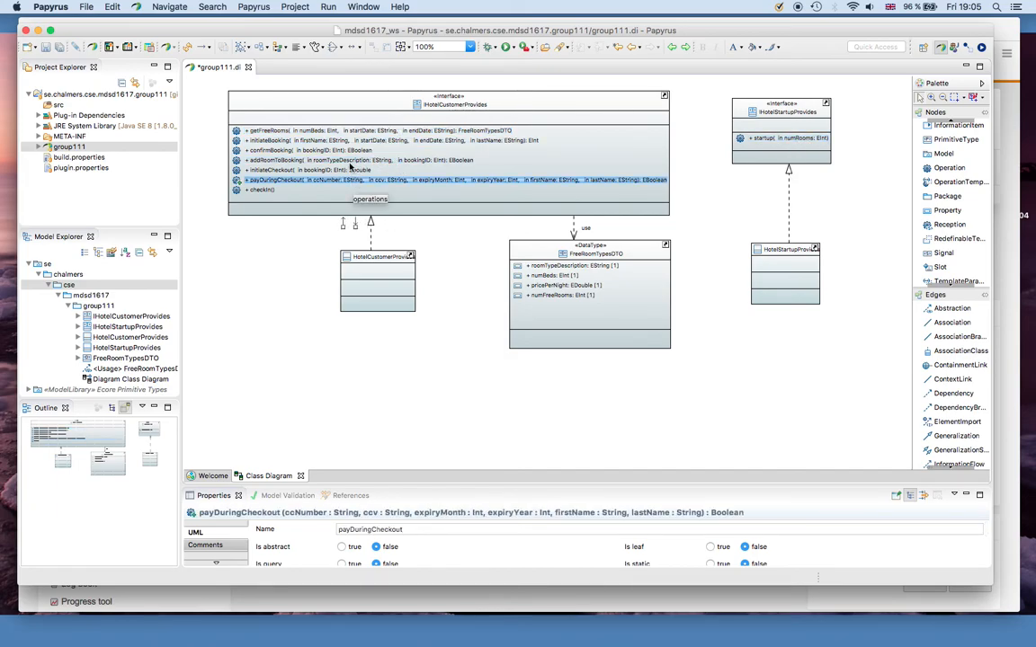
pyautogui.click(330, 150)
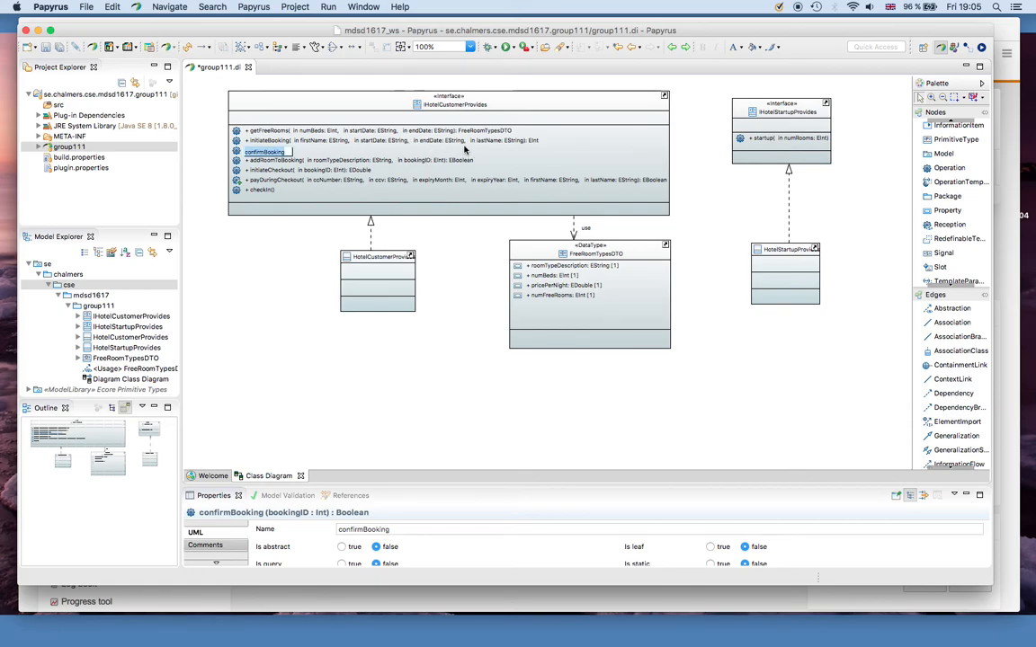
pyautogui.click(273, 279)
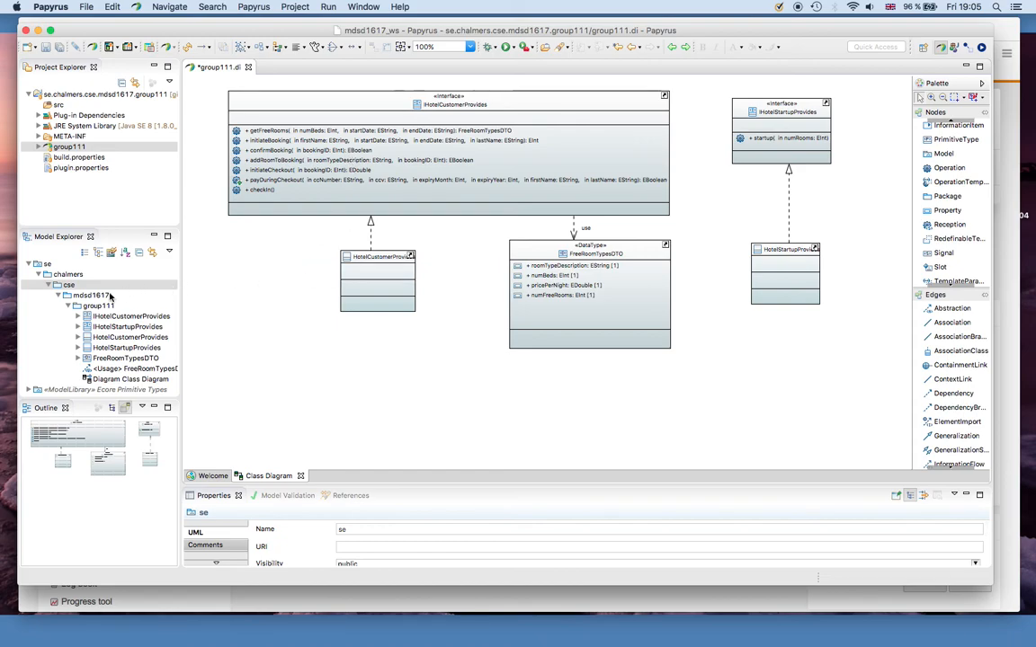
# Save the group111 model with the added checkIn operation
pyautogui.scroll(-2, 111, 297)
pyautogui.scroll(1, 110, 296)
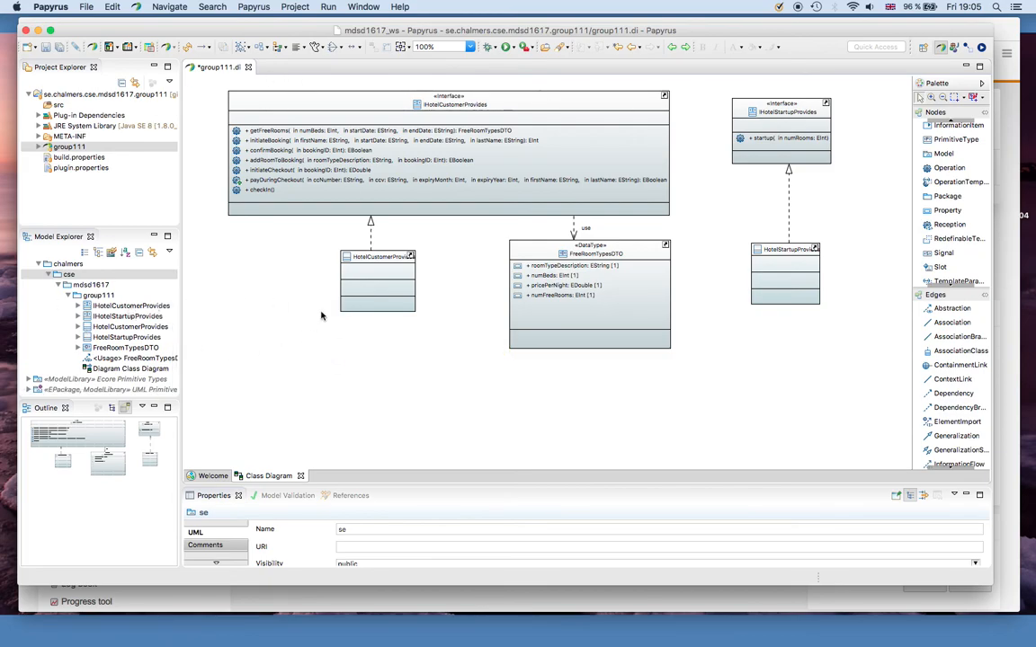
pyautogui.press('super+s')
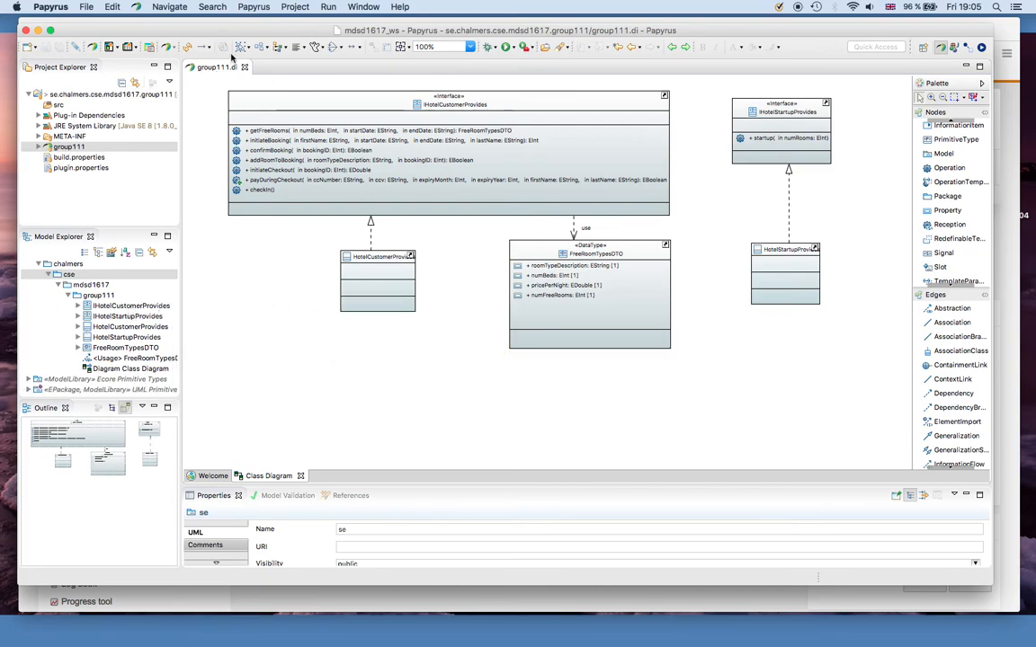
pyautogui.click(260, 191)
pyautogui.click(294, 271)
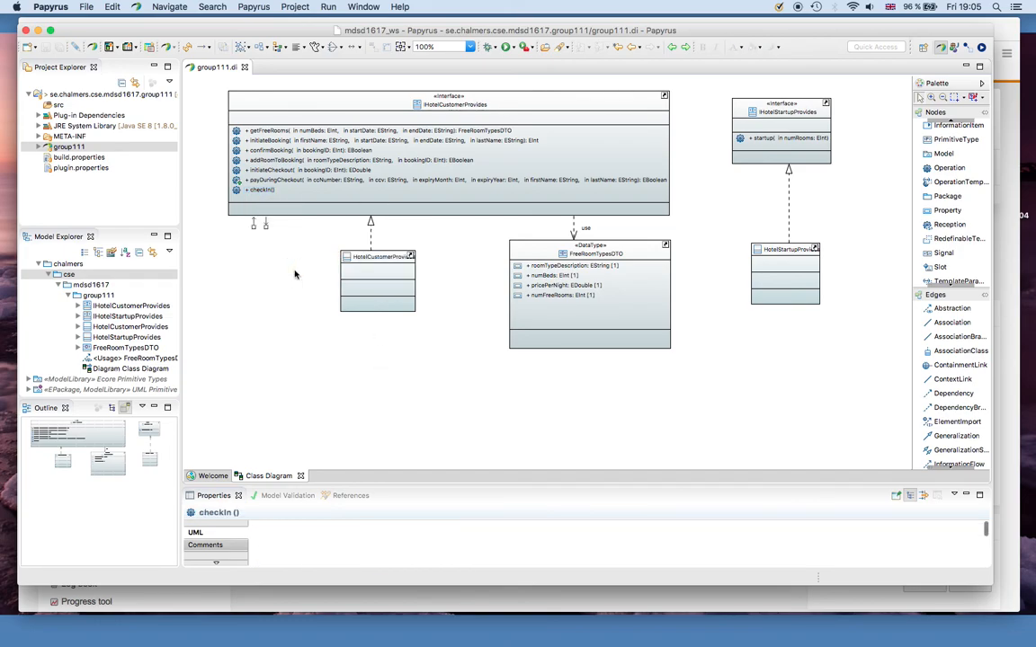
# Open Git staging to commit the se.chalmers.cse.mdsd1617.group111 project and enlarge the staging view so both change lists are visible
pyautogui.click(42, 93)
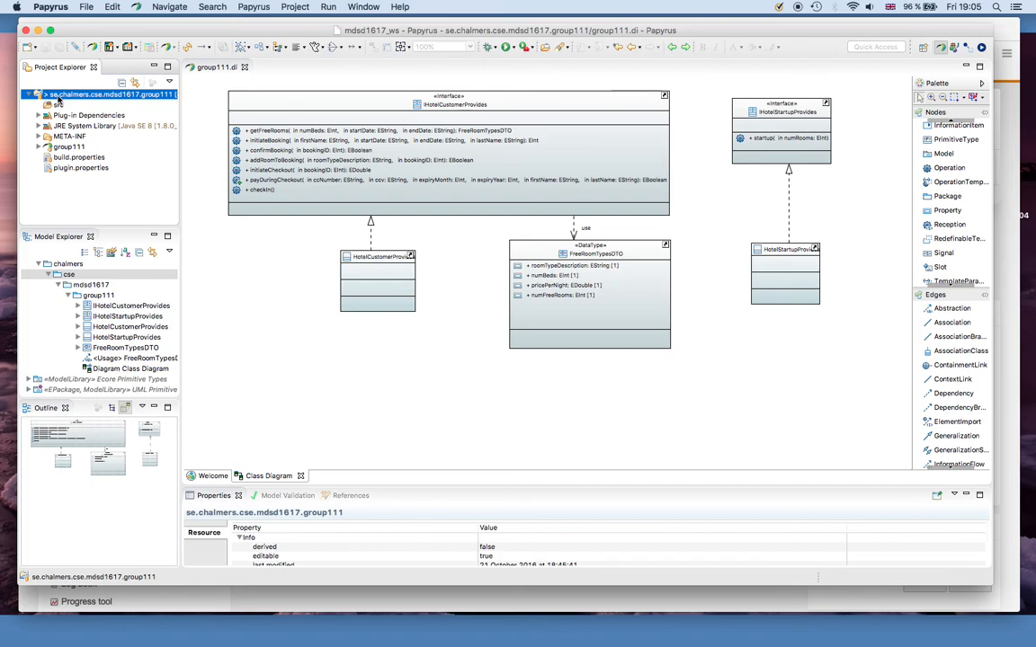
pyautogui.rightClick(59, 95)
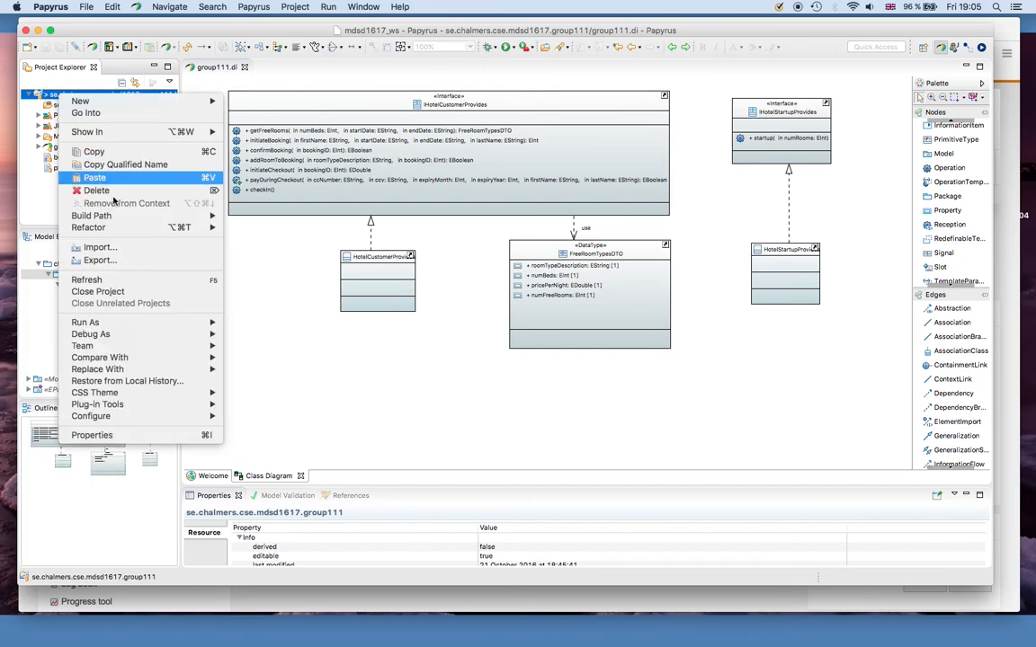
pyautogui.moveTo(134, 347)
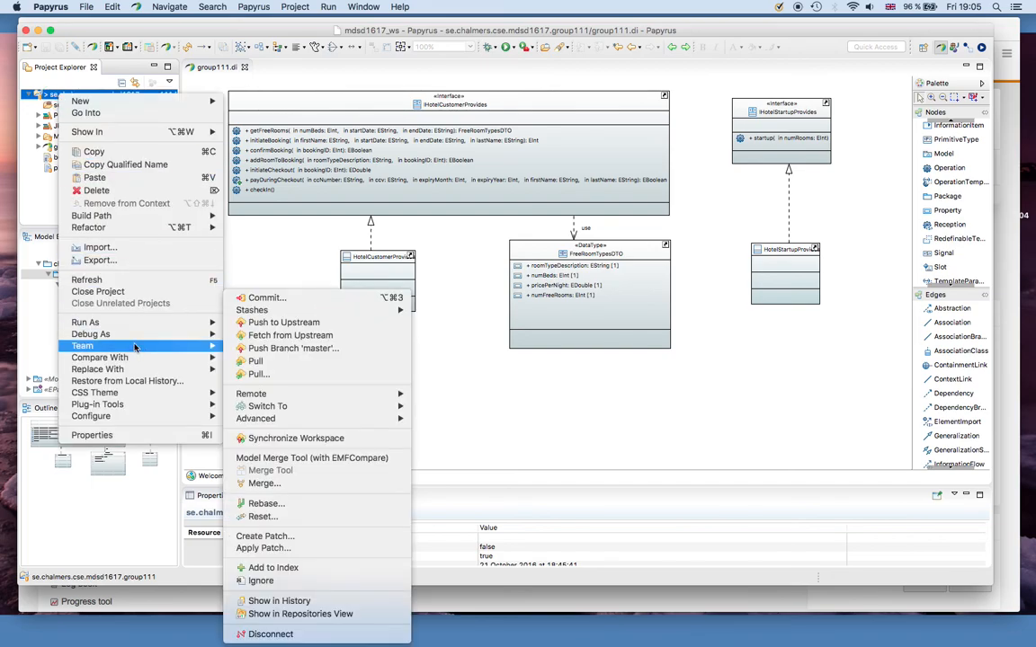
pyautogui.click(251, 302)
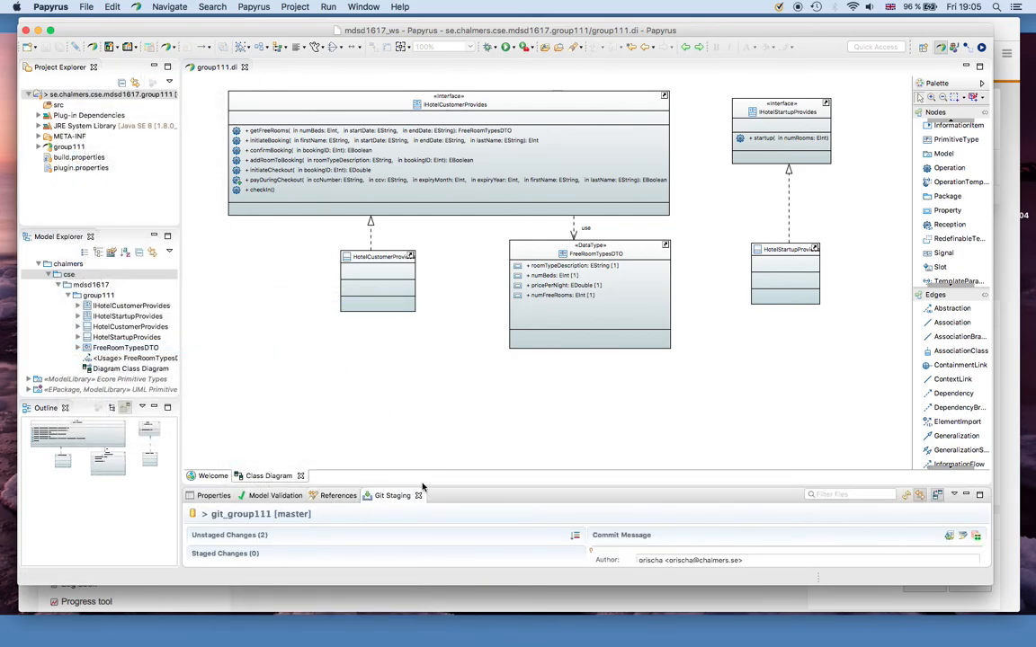
pyautogui.moveTo(433, 481); pyautogui.dragTo(419, 221)
# Stage group111.notation and group111.uml, then commit and push them with the message "New checkin Operation."
pyautogui.click(263, 296)
pyautogui.keyDown('shift'); pyautogui.click(273, 307); pyautogui.keyUp('shift')
pyautogui.click(261, 328)
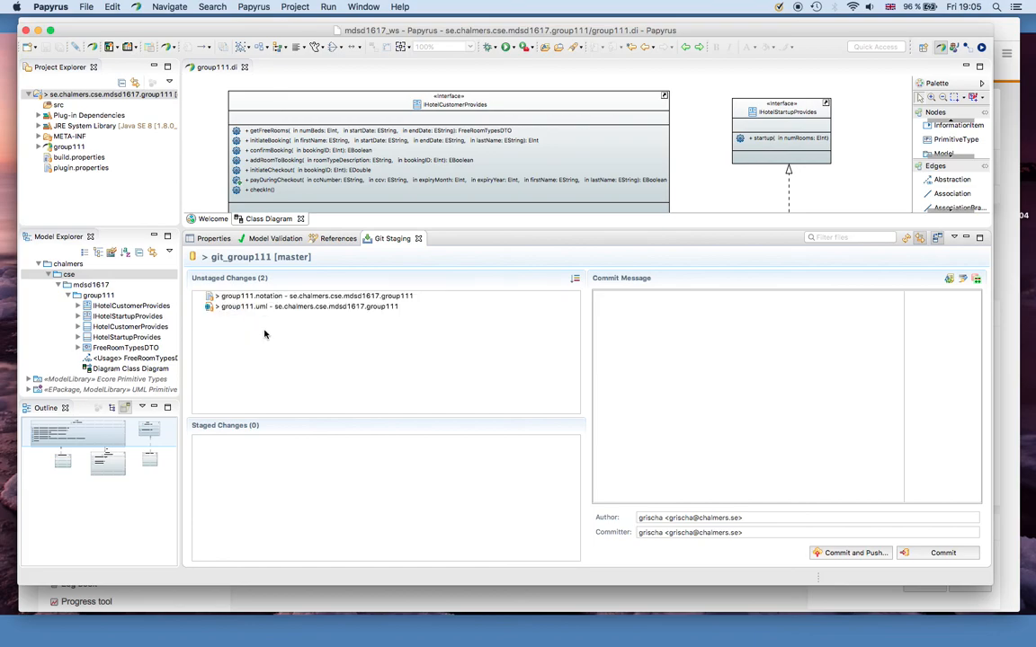
pyautogui.click(261, 308)
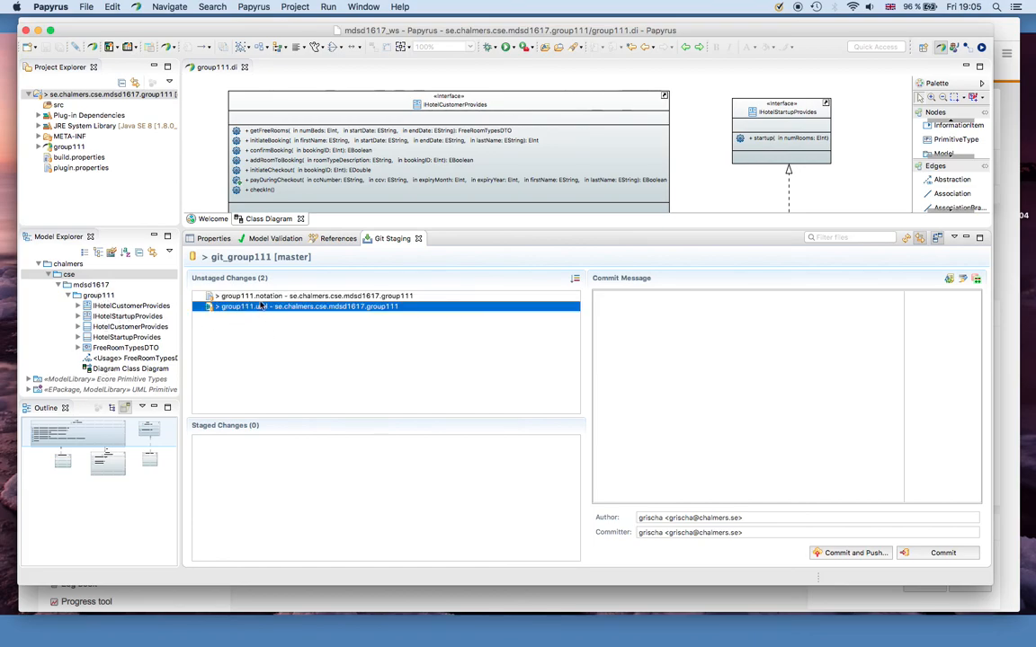
pyautogui.click(266, 296)
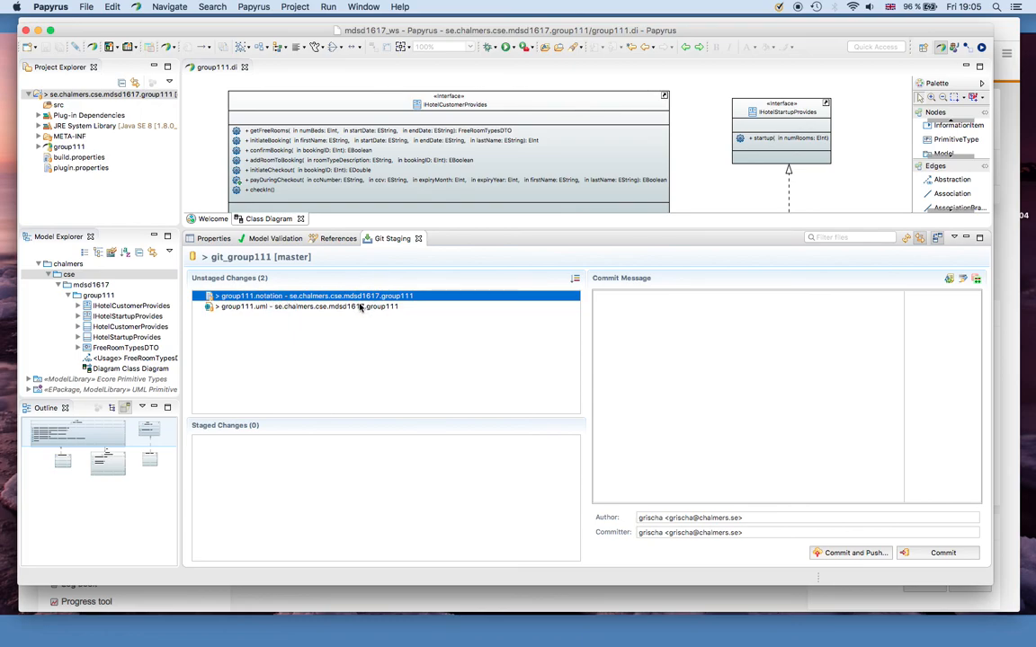
pyautogui.keyDown('shift'); pyautogui.click(273, 306); pyautogui.keyUp('shift')
pyautogui.moveTo(273, 307); pyautogui.dragTo(256, 454)
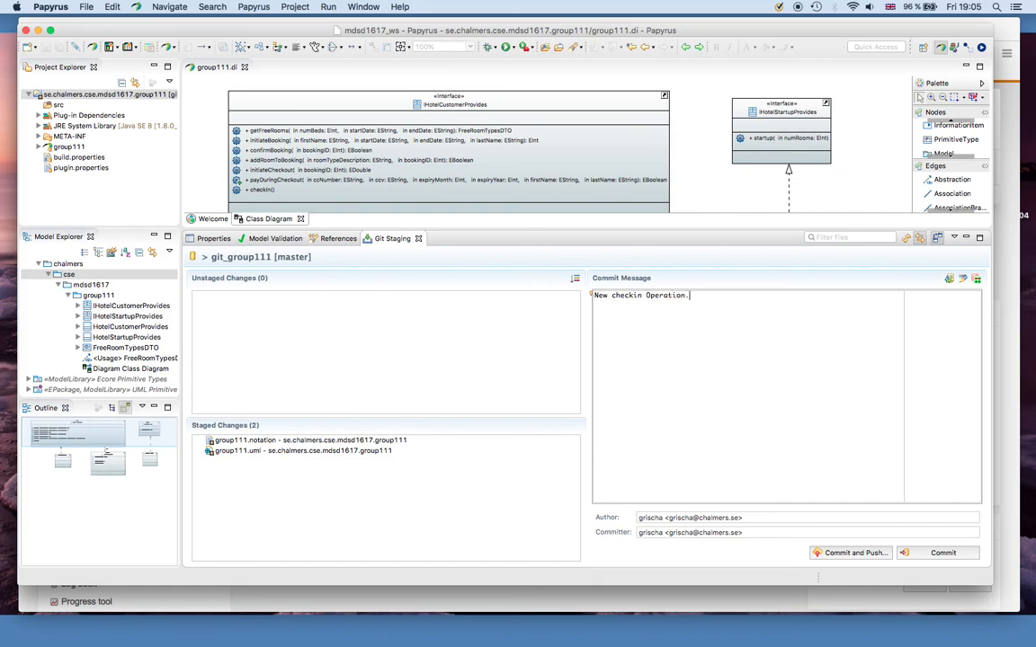
pyautogui.click(885, 554)
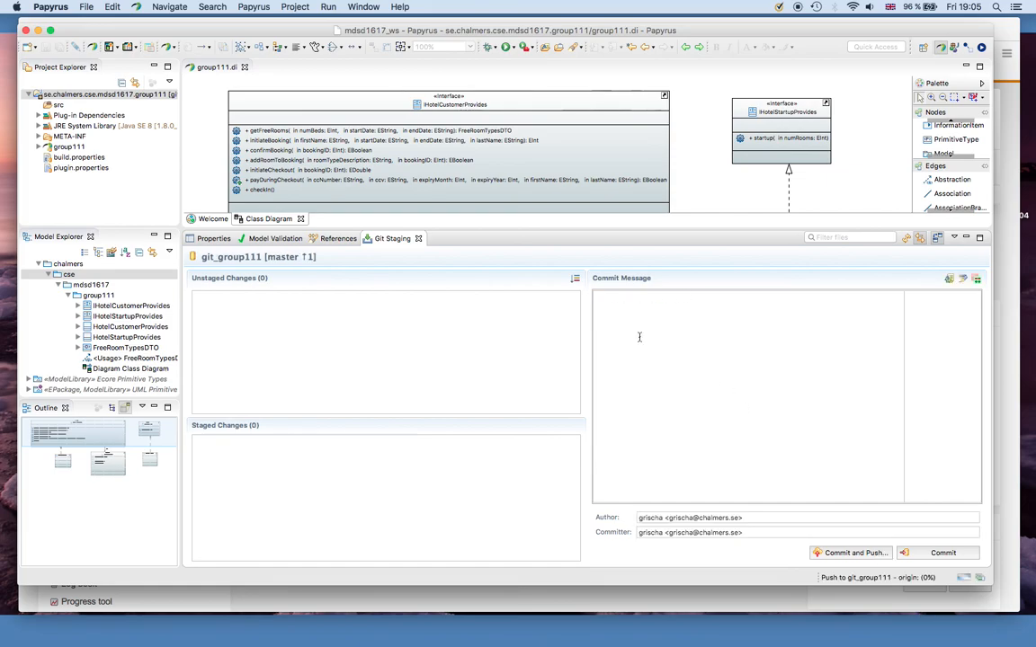